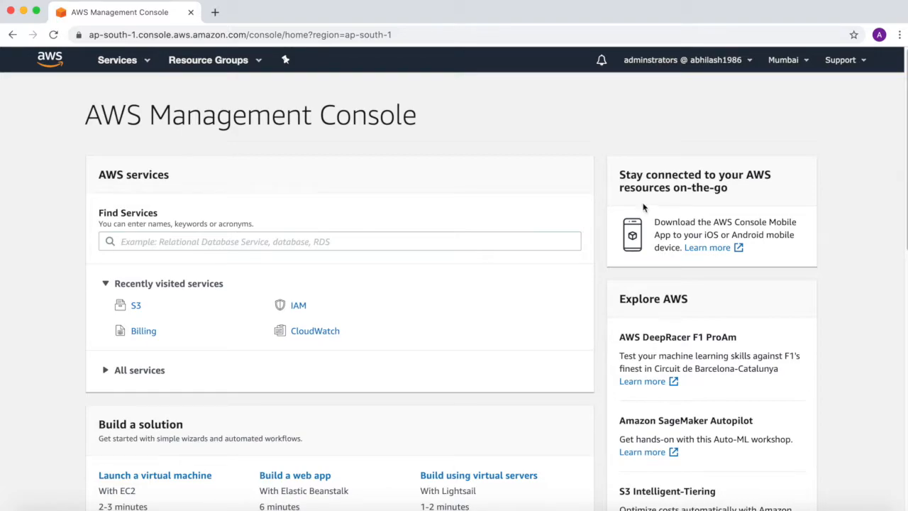
{"action": "left_click", "coordinate": [143, 65]}
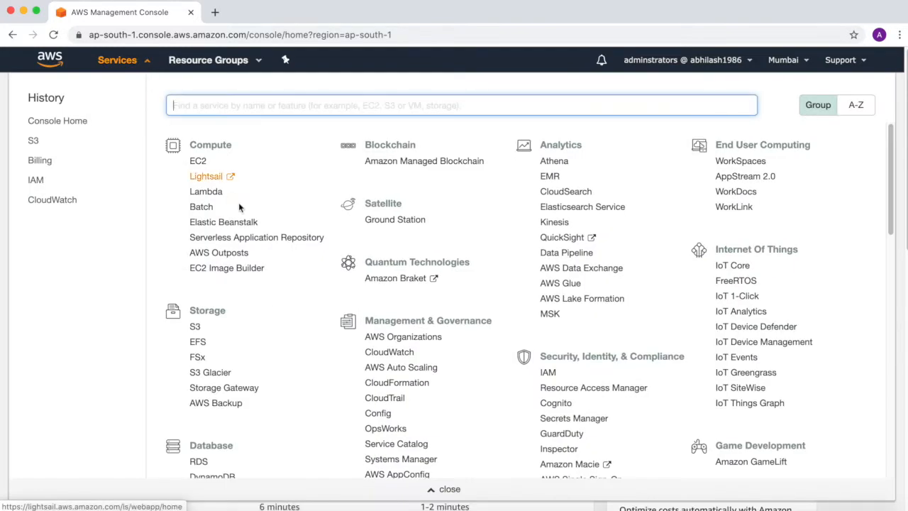
{"action": "left_click", "coordinate": [196, 328]}
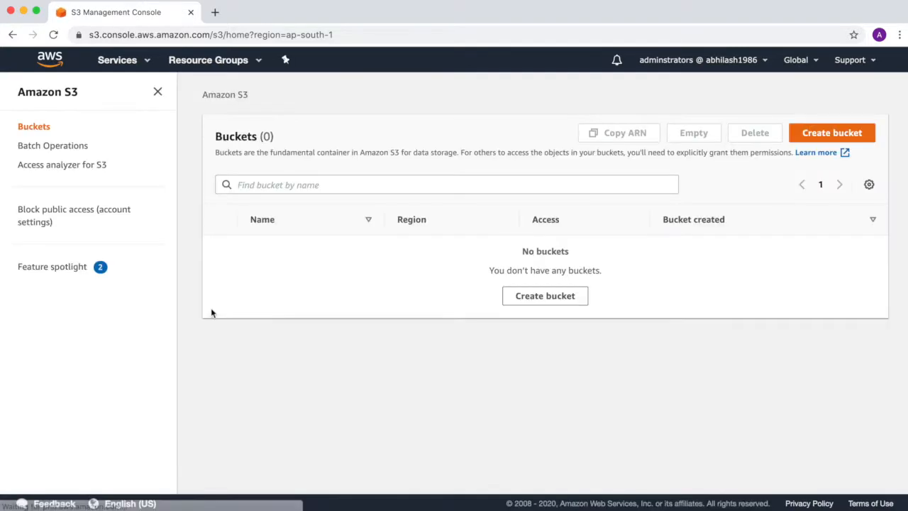
{"action": "left_click", "coordinate": [829, 134]}
{"action": "left_click", "coordinate": [286, 226]}
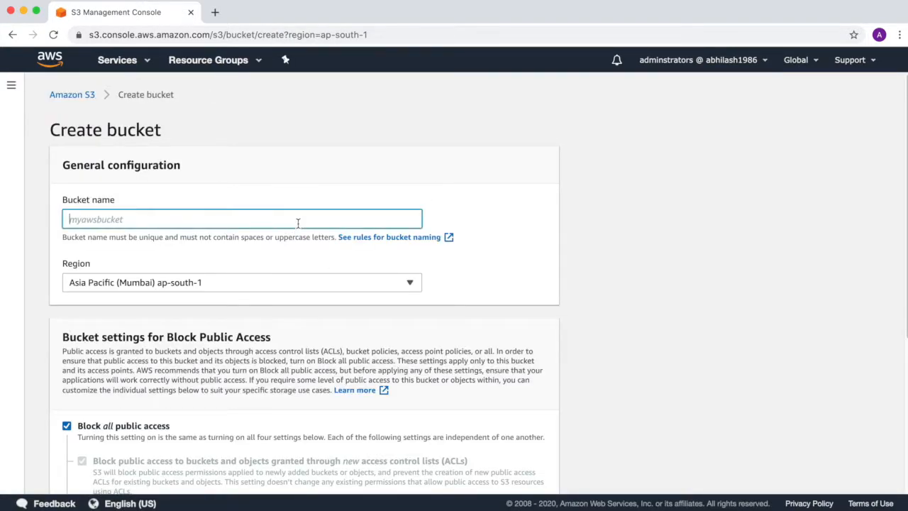
{"action": "type", "text": "www.togetherwithabh"}
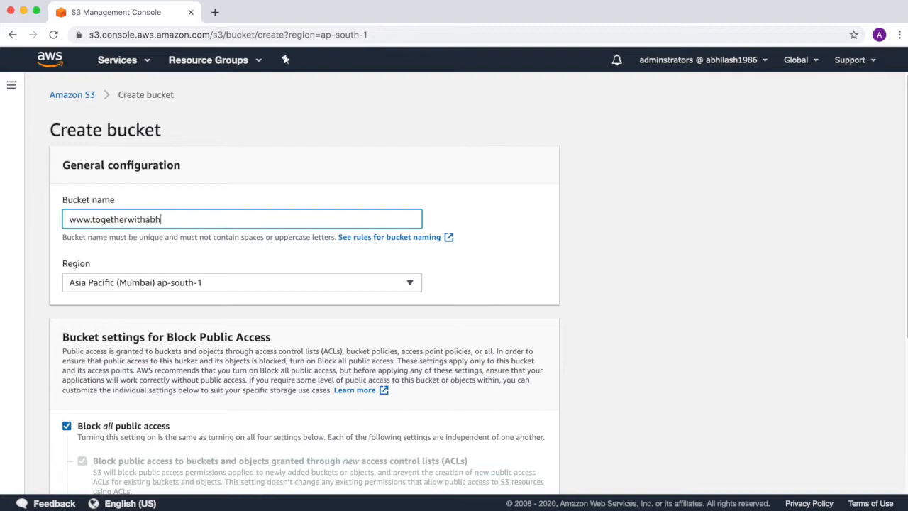
{"action": "type", "text": "i.com"}
{"action": "scroll", "coordinate": [303, 347], "scroll_direction": "down", "scroll_amount": 5}
{"action": "scroll", "coordinate": [293, 332], "scroll_direction": "down", "scroll_amount": 2}
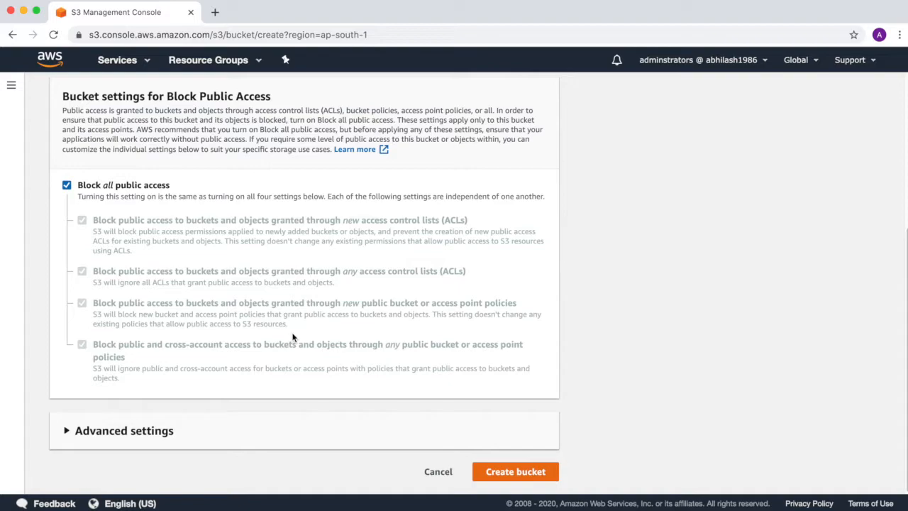
{"action": "left_click", "coordinate": [512, 471]}
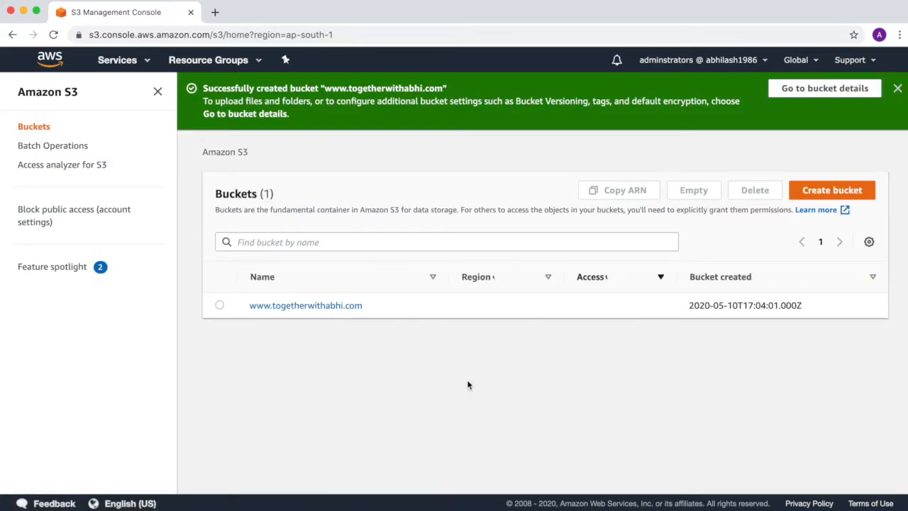
Step: In the bucket's Properties, host a website with index.html as index and error.html as error document
{"action": "left_click", "coordinate": [295, 309]}
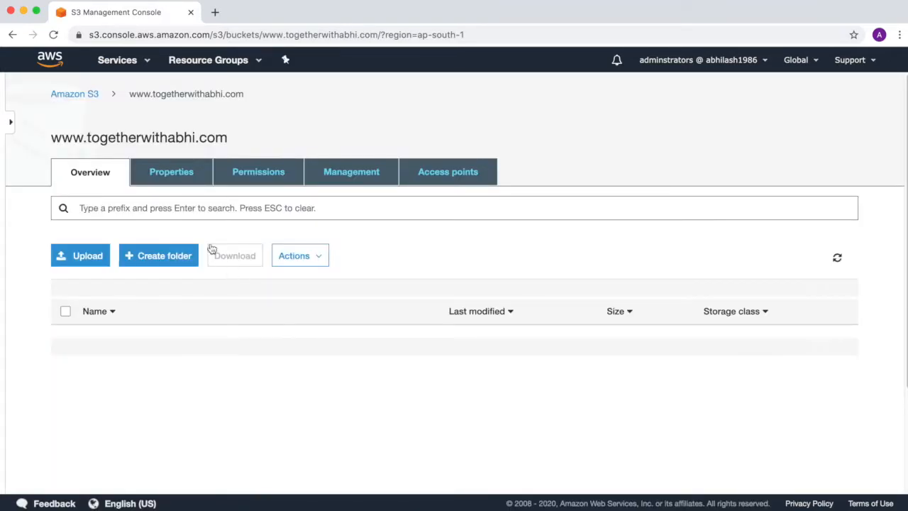
{"action": "left_click", "coordinate": [158, 183]}
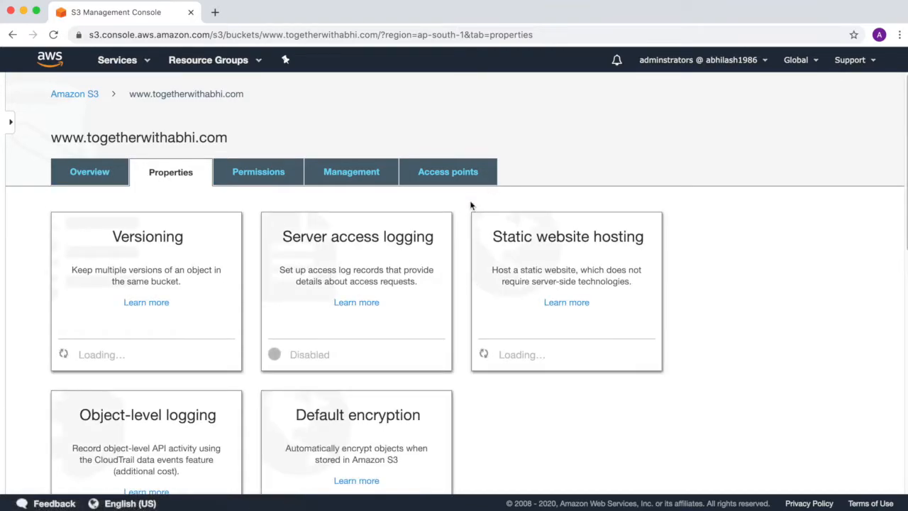
{"action": "left_click", "coordinate": [559, 244]}
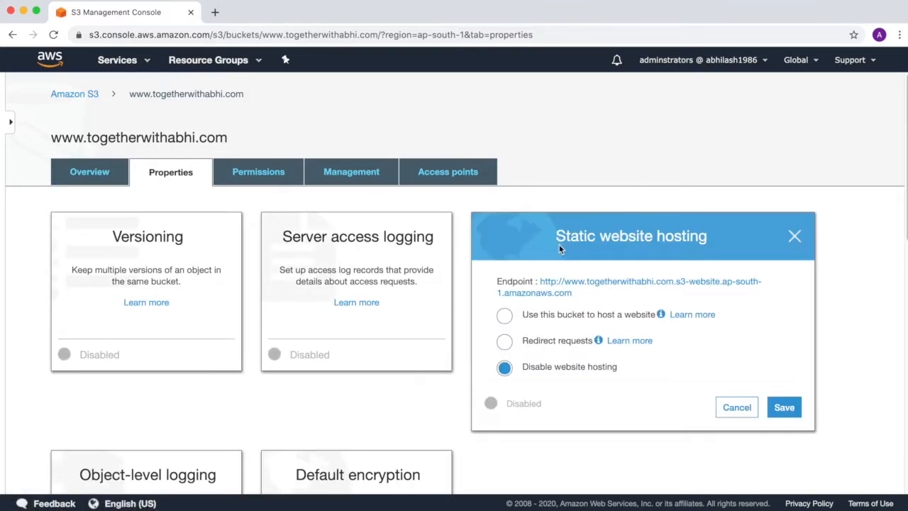
{"action": "left_click", "coordinate": [504, 316]}
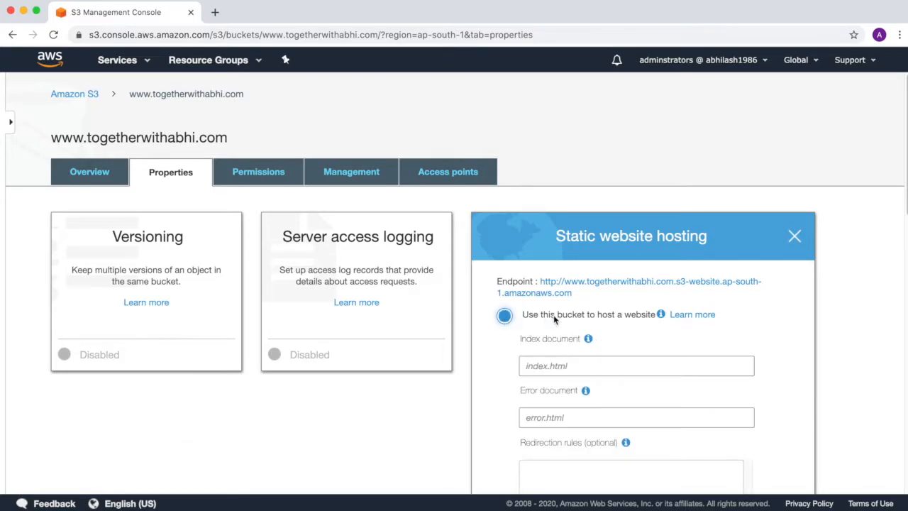
{"action": "scroll", "coordinate": [553, 315], "scroll_direction": "down", "scroll_amount": 4}
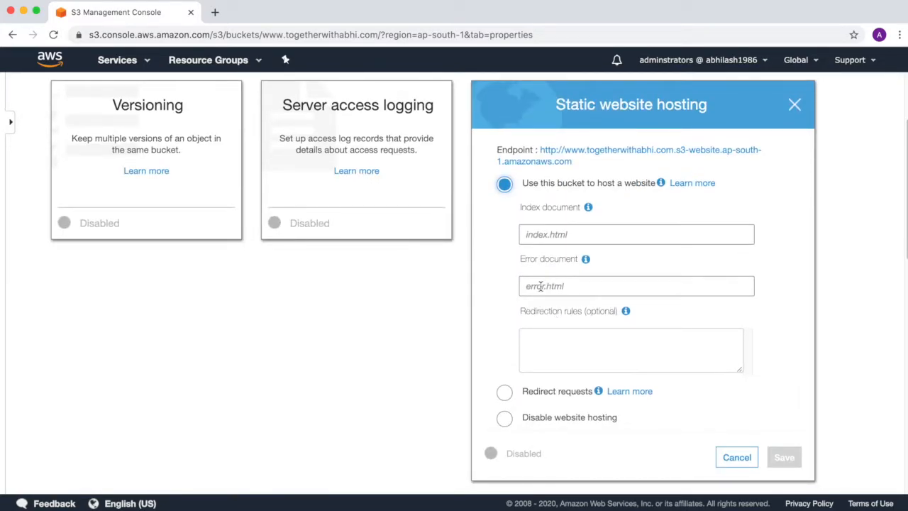
{"action": "left_click", "coordinate": [539, 238]}
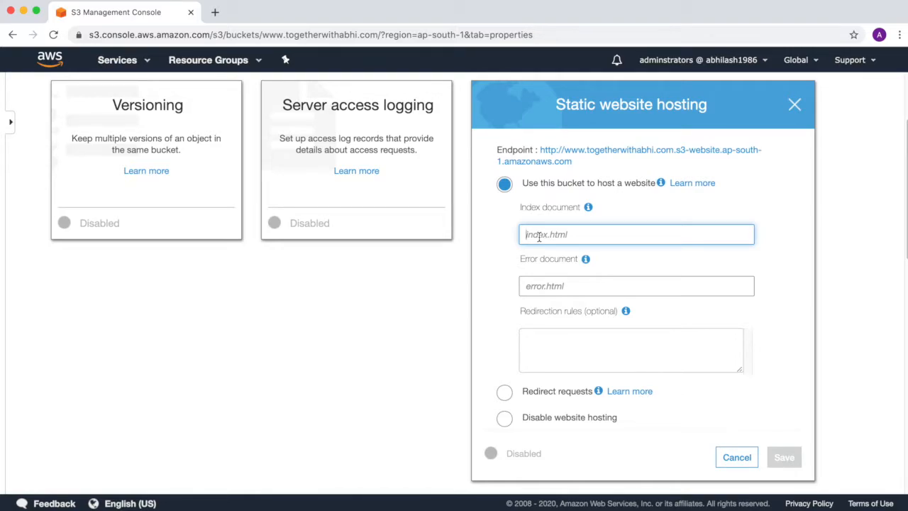
{"action": "type", "text": "index.html"}
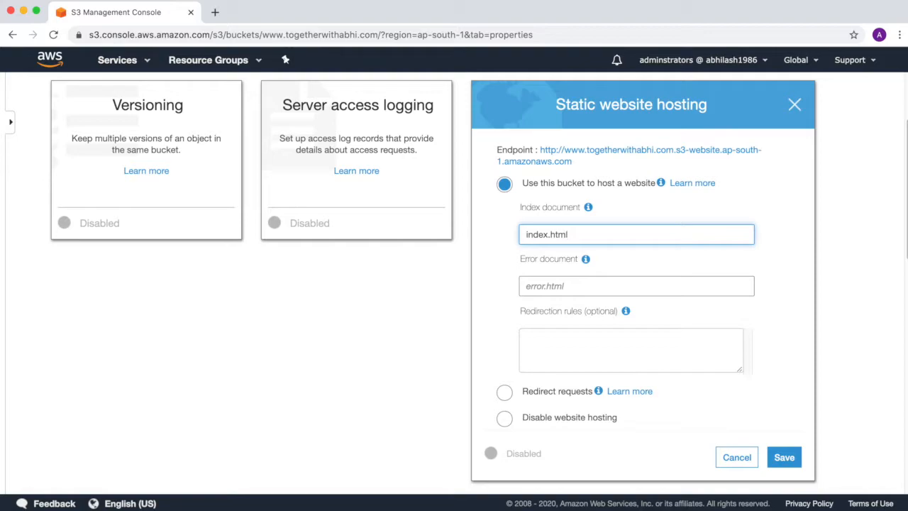
{"action": "left_click", "coordinate": [577, 288]}
{"action": "type", "text": "error.html"}
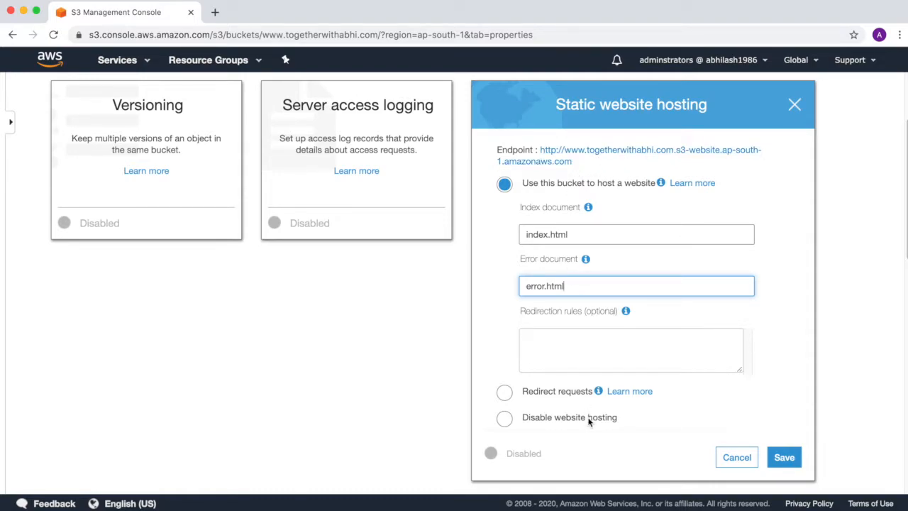
{"action": "left_click", "coordinate": [787, 458]}
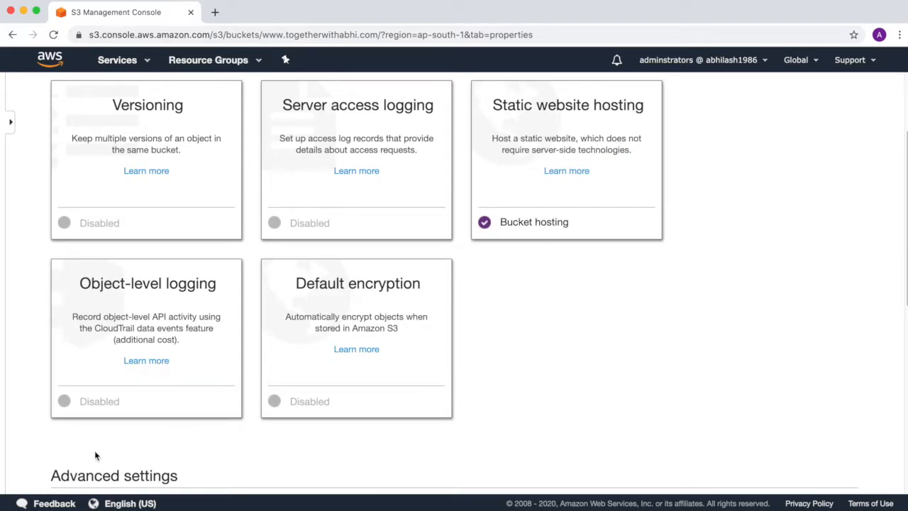
Step: Open the S3 site folder in Finder and view index.html in Sublime Text
{"action": "left_click", "coordinate": [40, 505]}
{"action": "left_click", "coordinate": [314, 252]}
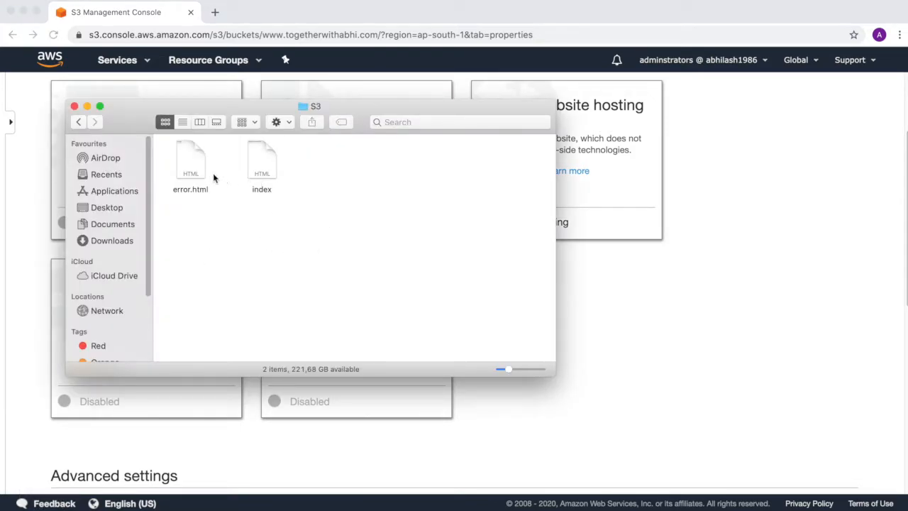
{"action": "left_click", "coordinate": [696, 505]}
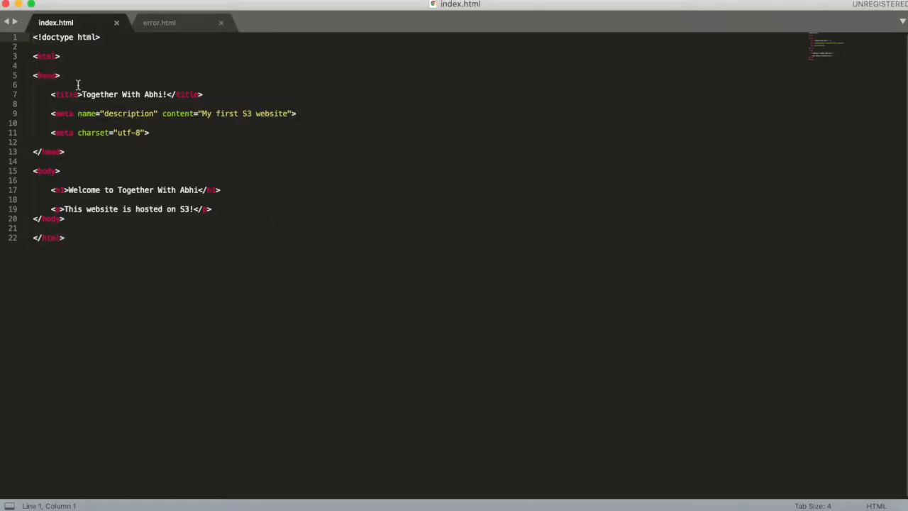
Step: Highlight index.html's page title, view error.html, then go back to the S3 console in Chrome
{"action": "left_click_drag", "start_coordinate": [82, 95], "coordinate": [157, 95]}
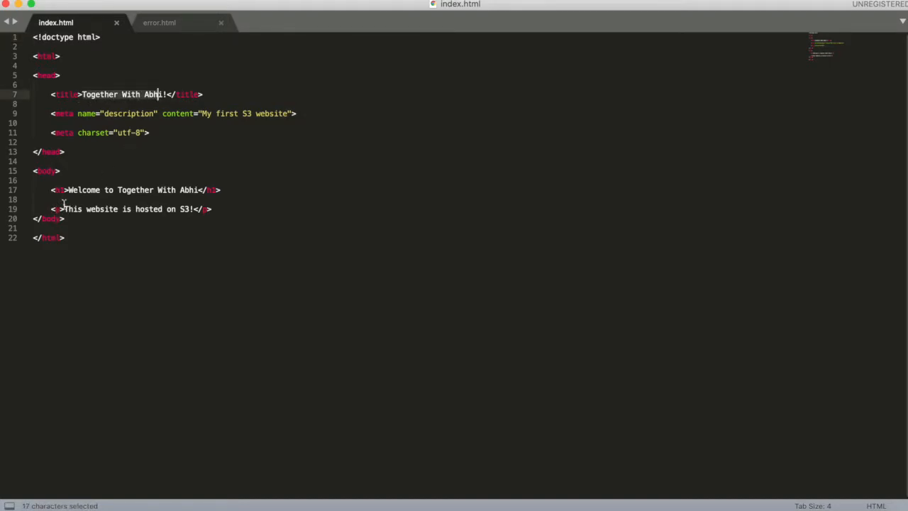
{"action": "left_click", "coordinate": [164, 24]}
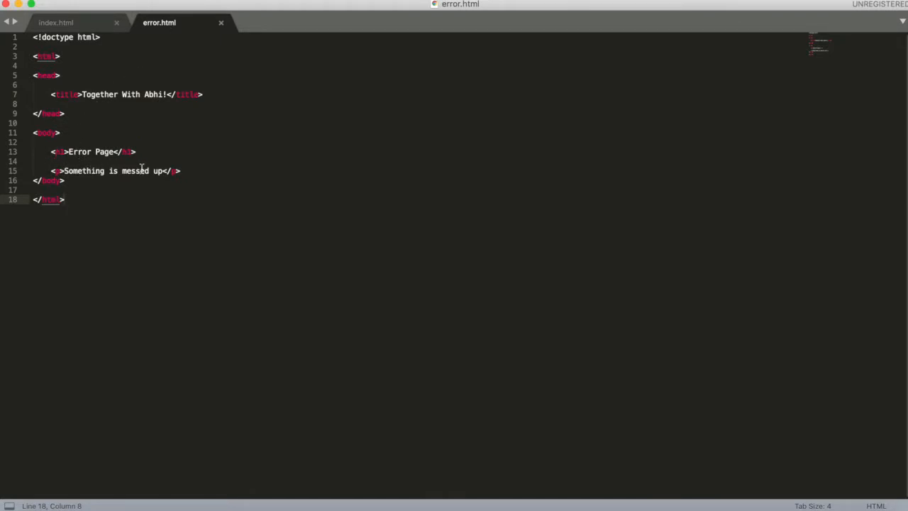
{"action": "left_click", "coordinate": [617, 505]}
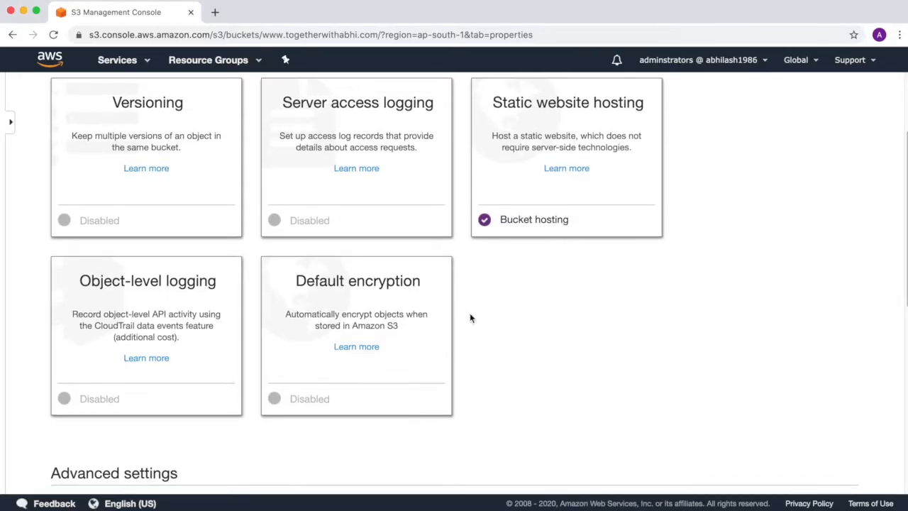
Step: In Permissions, turn off Block all public access and confirm with the word 'confirm'
{"action": "scroll", "coordinate": [469, 313], "scroll_direction": "up", "scroll_amount": 3}
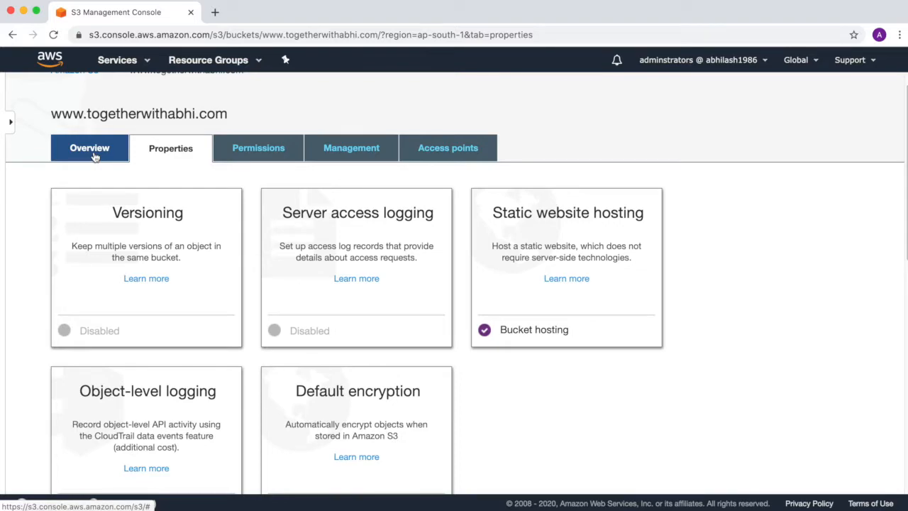
{"action": "left_click", "coordinate": [239, 152]}
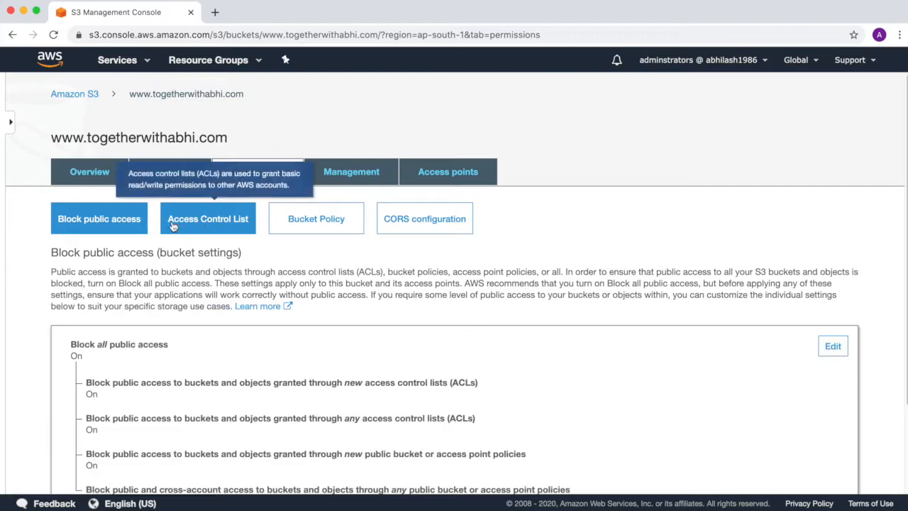
{"action": "scroll", "coordinate": [178, 291], "scroll_direction": "down", "scroll_amount": 3}
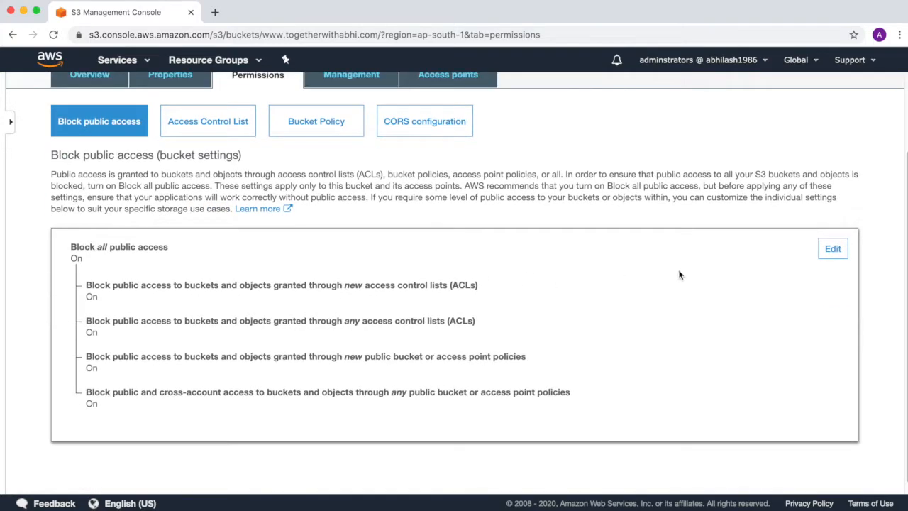
{"action": "left_click", "coordinate": [834, 250]}
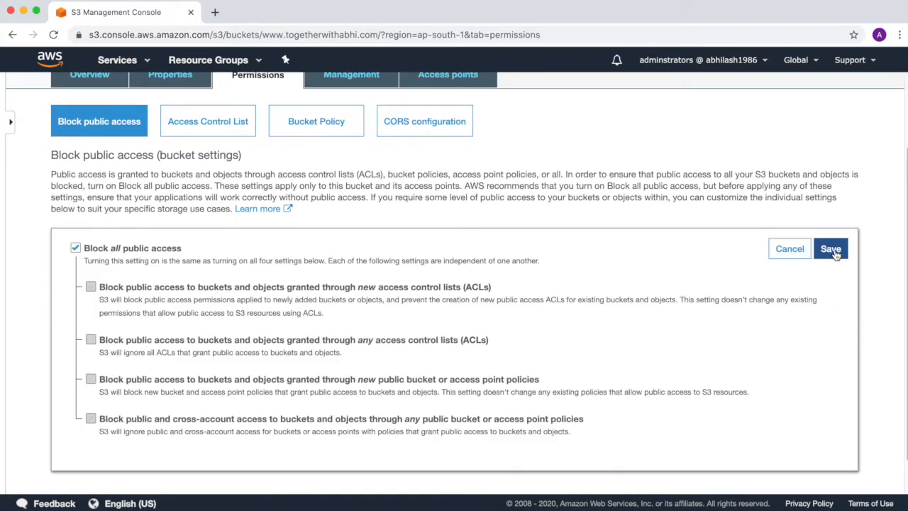
{"action": "left_click", "coordinate": [76, 248]}
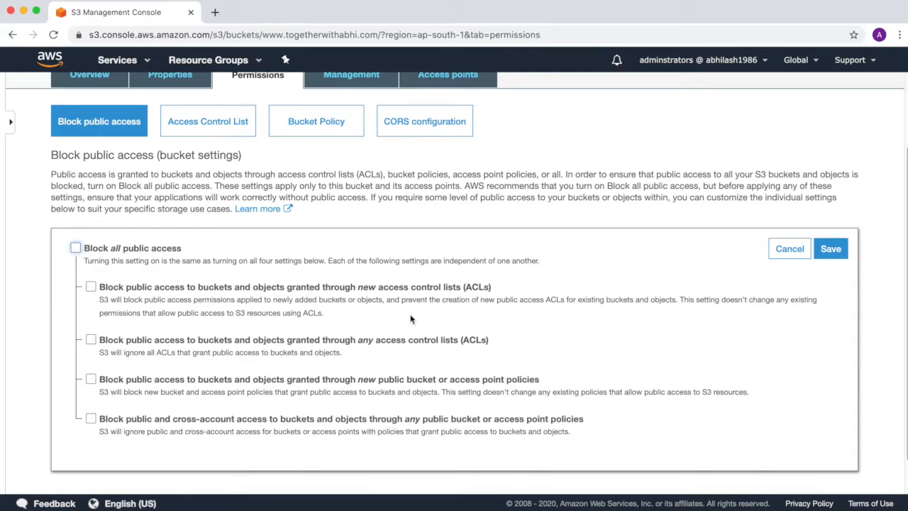
{"action": "left_click", "coordinate": [831, 248]}
{"action": "left_click", "coordinate": [307, 348]}
{"action": "type", "text": "confirm"}
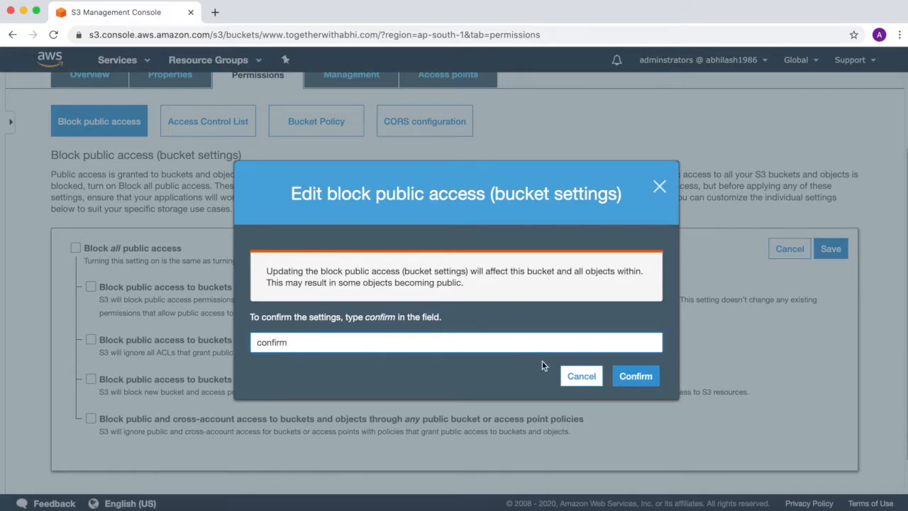
{"action": "left_click", "coordinate": [636, 375]}
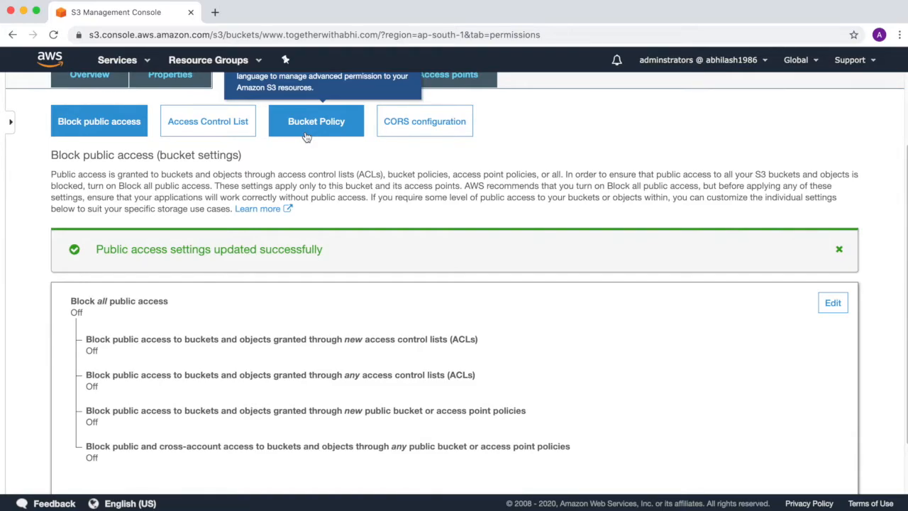
Step: Open the Bucket Policy editor and launch the Policy generator in a new tab
{"action": "left_click", "coordinate": [307, 136]}
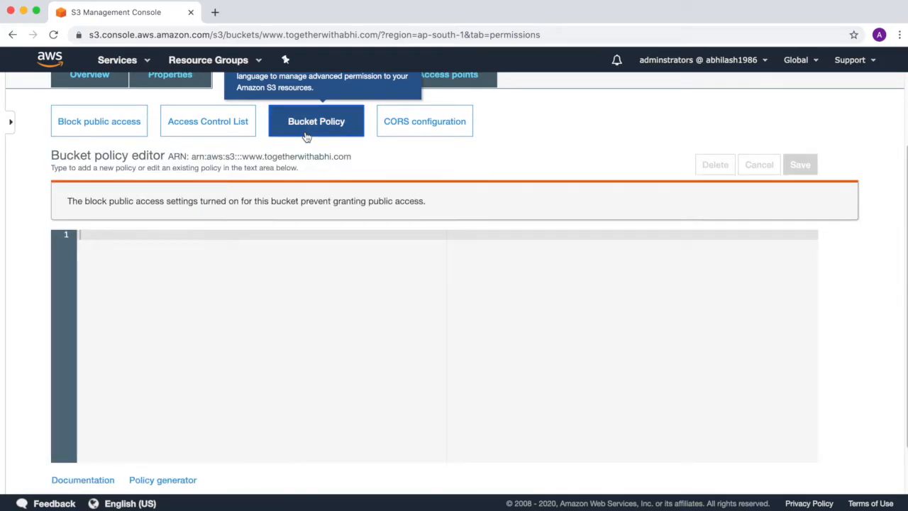
{"action": "scroll", "coordinate": [413, 296], "scroll_direction": "down", "scroll_amount": 1}
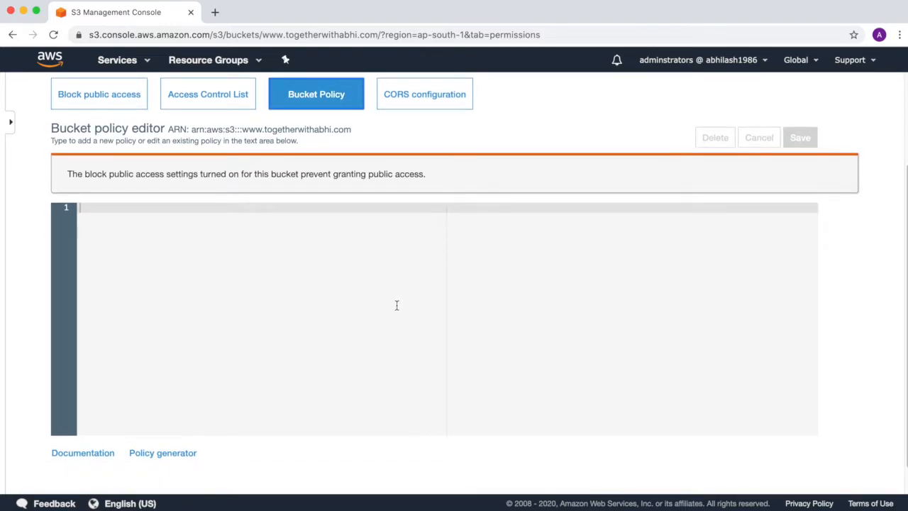
{"action": "left_click", "coordinate": [178, 460]}
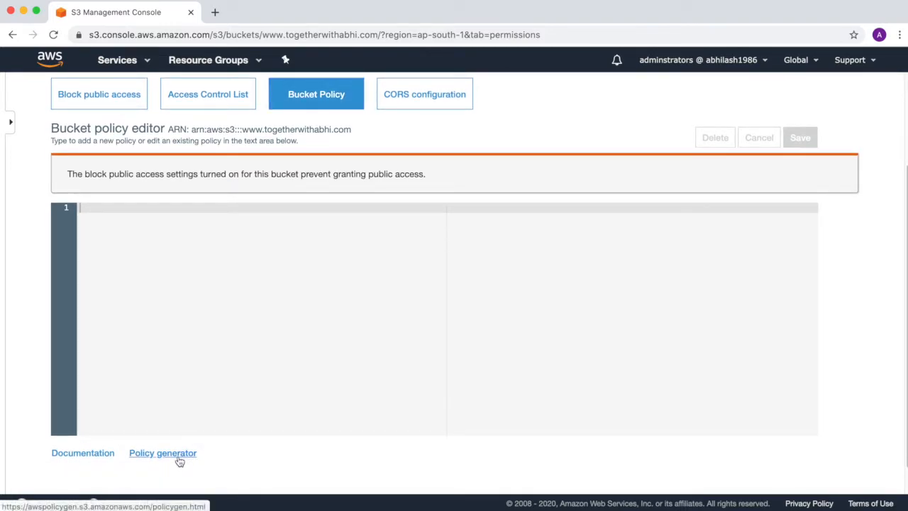
Step: In the Policy Generator, choose S3 Bucket Policy as the type with Principal *
{"action": "left_click", "coordinate": [286, 12]}
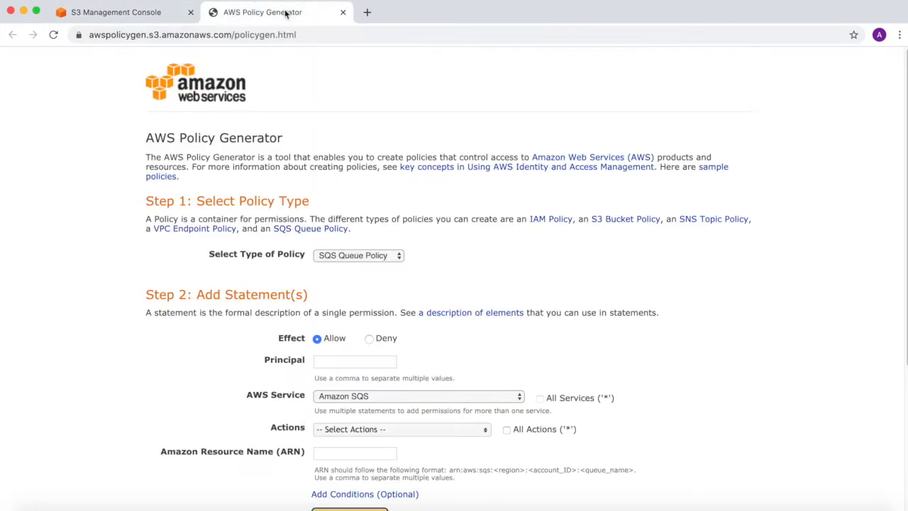
{"action": "left_click", "coordinate": [397, 256]}
{"action": "left_click", "coordinate": [390, 265]}
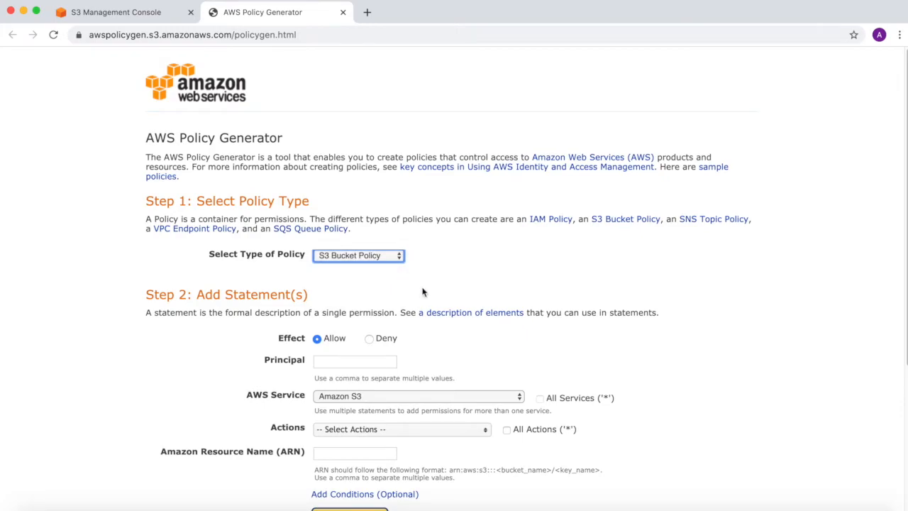
{"action": "scroll", "coordinate": [422, 292], "scroll_direction": "down", "scroll_amount": 1}
{"action": "left_click", "coordinate": [350, 356]}
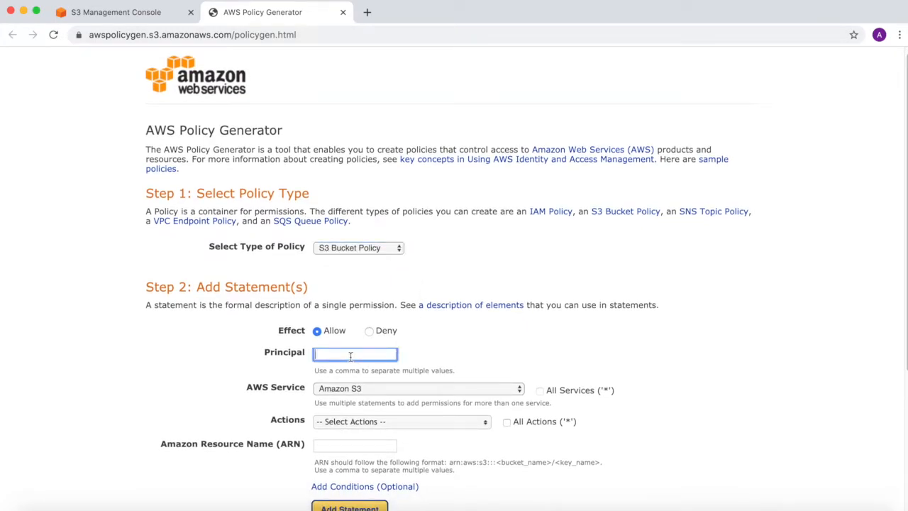
{"action": "type", "text": "*"}
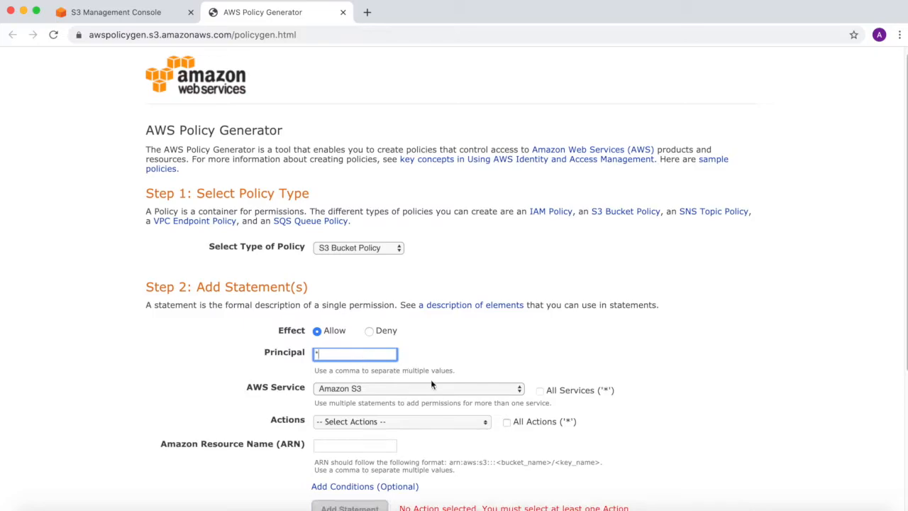
Step: Tick GetObject in the Actions list, then go back to the S3 policy editor for the ARN
{"action": "left_click", "coordinate": [436, 423]}
{"action": "scroll", "coordinate": [436, 423], "scroll_direction": "down", "scroll_amount": 3}
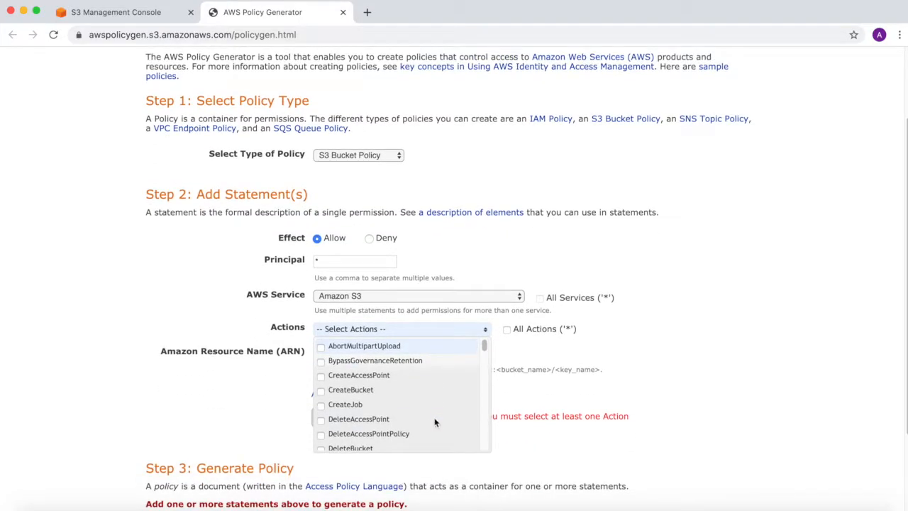
{"action": "scroll", "coordinate": [436, 423], "scroll_direction": "down", "scroll_amount": 5}
{"action": "scroll", "coordinate": [436, 420], "scroll_direction": "down", "scroll_amount": 8}
{"action": "scroll", "coordinate": [436, 420], "scroll_direction": "up", "scroll_amount": 1}
{"action": "scroll", "coordinate": [436, 420], "scroll_direction": "down", "scroll_amount": 5}
{"action": "scroll", "coordinate": [436, 420], "scroll_direction": "up", "scroll_amount": 6}
{"action": "scroll", "coordinate": [436, 421], "scroll_direction": "up", "scroll_amount": 1}
{"action": "scroll", "coordinate": [436, 421], "scroll_direction": "up", "scroll_amount": 2}
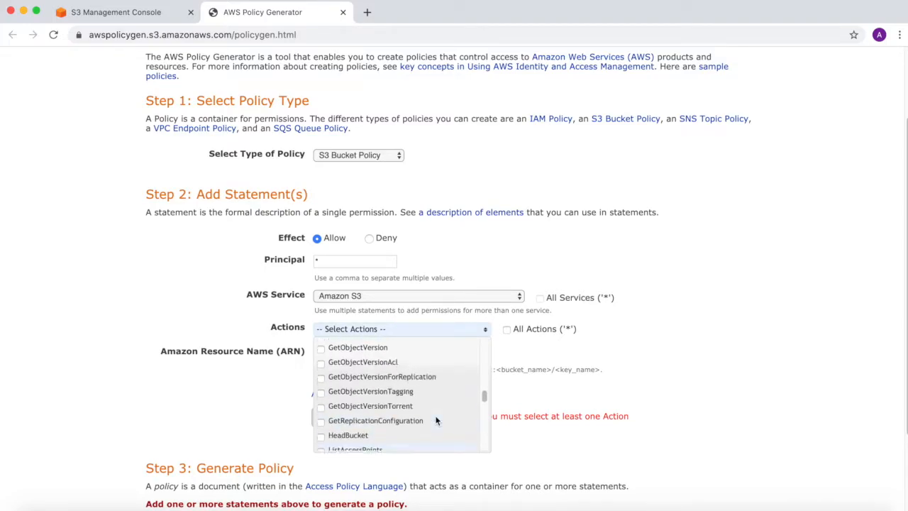
{"action": "scroll", "coordinate": [436, 421], "scroll_direction": "up", "scroll_amount": 2}
{"action": "scroll", "coordinate": [436, 420], "scroll_direction": "up", "scroll_amount": 3}
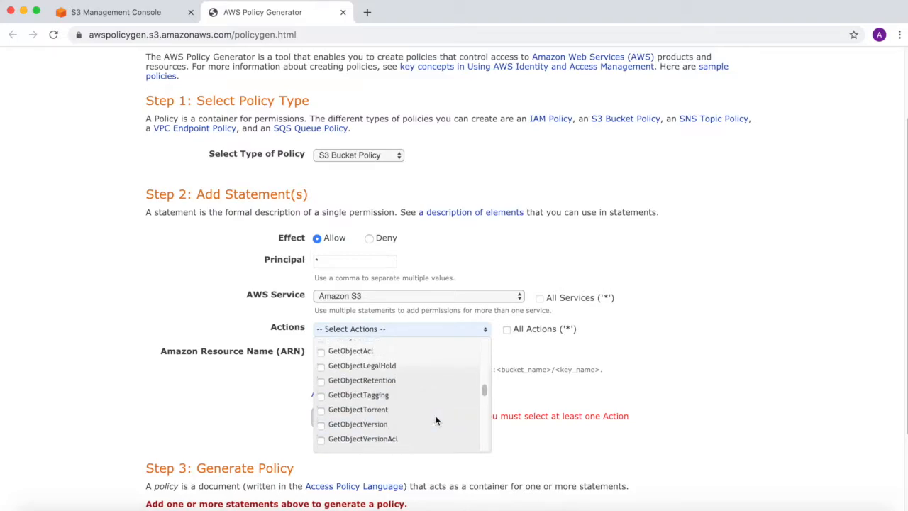
{"action": "left_click", "coordinate": [320, 344]}
{"action": "left_click", "coordinate": [631, 348]}
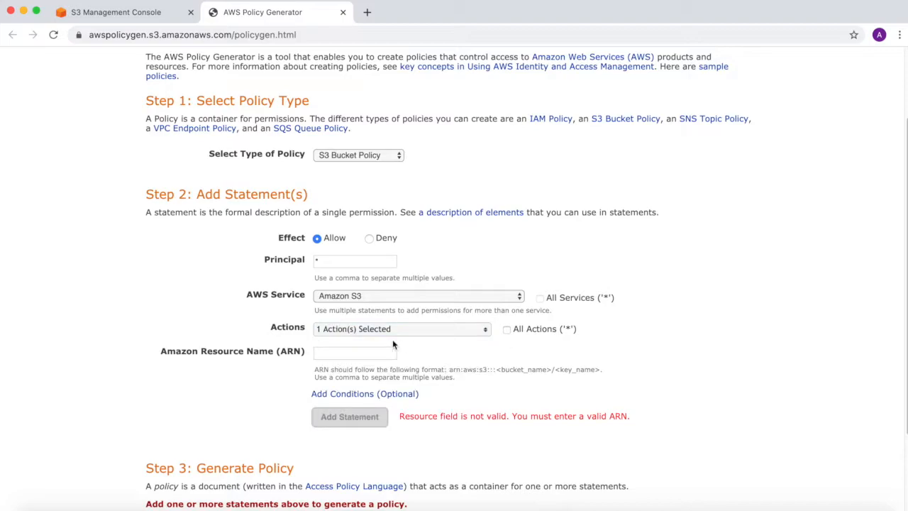
{"action": "left_click", "coordinate": [354, 350]}
{"action": "left_click", "coordinate": [122, 13]}
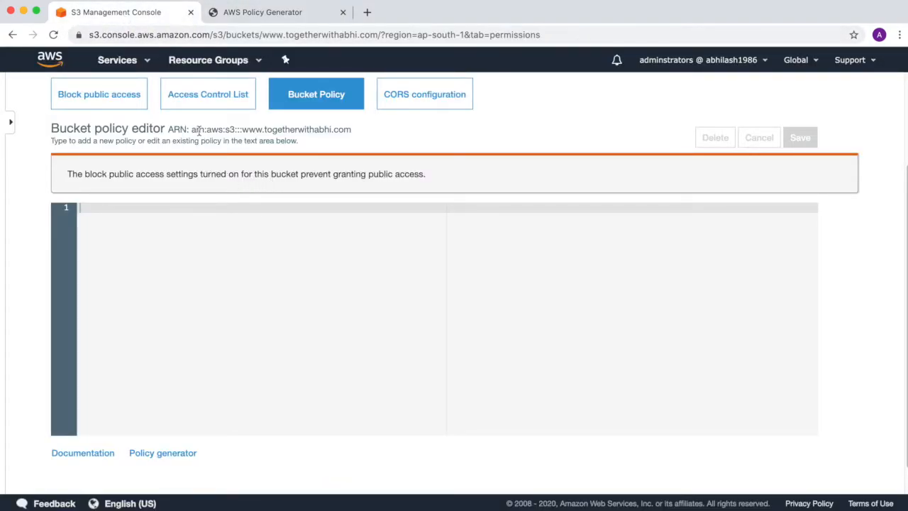
Step: Copy the bucket ARN into the generator's ARN field and add the statement
{"action": "left_click_drag", "start_coordinate": [196, 130], "coordinate": [353, 133]}
{"action": "key", "text": "ctrl+c"}
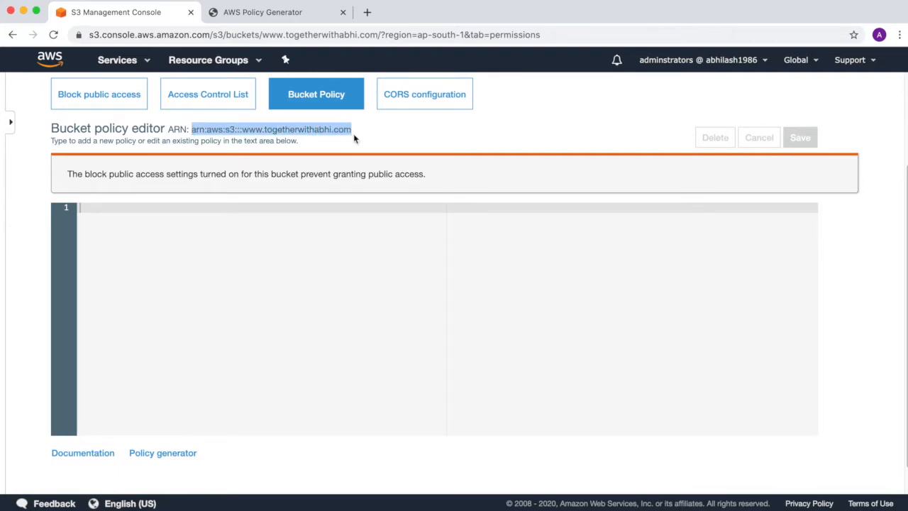
{"action": "left_click", "coordinate": [260, 15]}
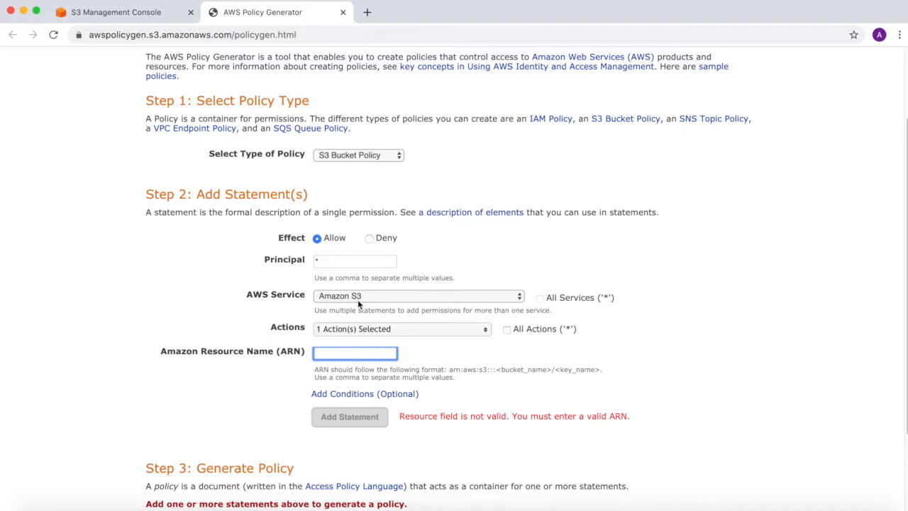
{"action": "key", "text": "ctrl+v"}
{"action": "left_click", "coordinate": [357, 418]}
Step: Generate the policy, select and copy its JSON, and close the window
{"action": "scroll", "coordinate": [369, 412], "scroll_direction": "down", "scroll_amount": 3}
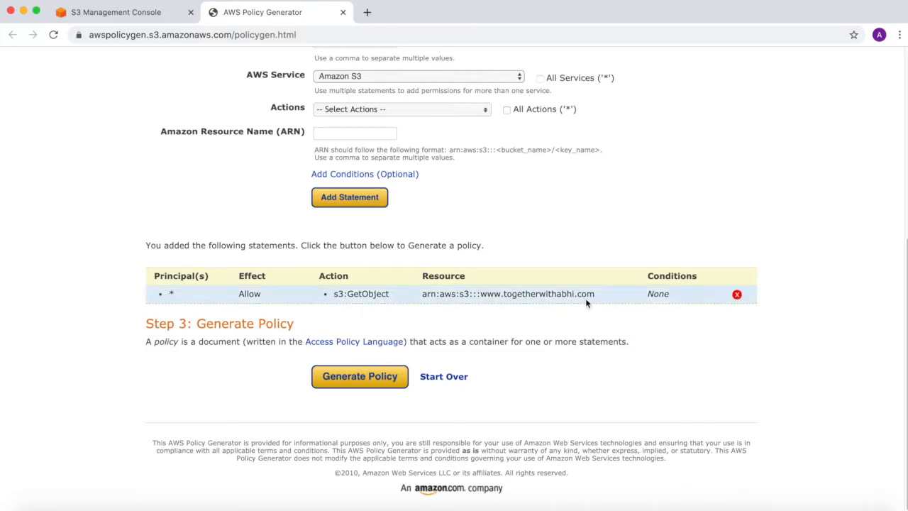
{"action": "left_click", "coordinate": [359, 382]}
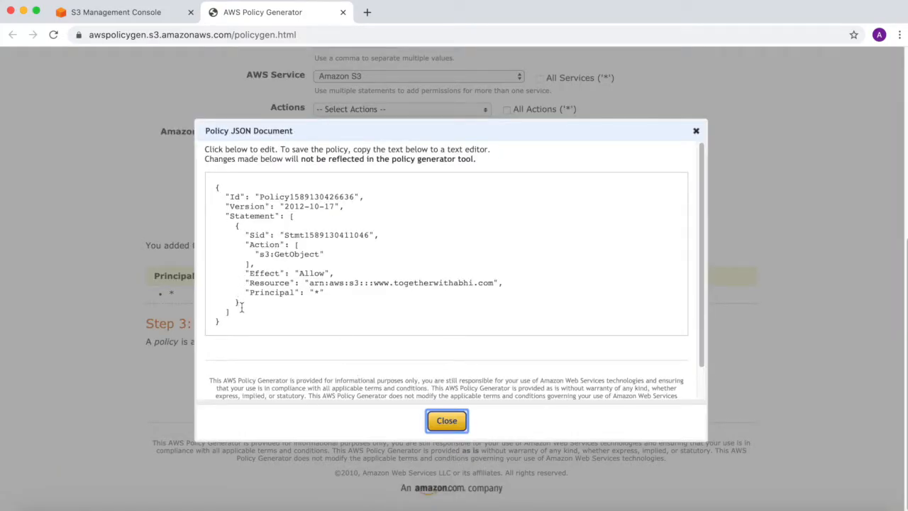
{"action": "left_click_drag", "start_coordinate": [225, 323], "coordinate": [208, 190]}
{"action": "key", "text": "super+c"}
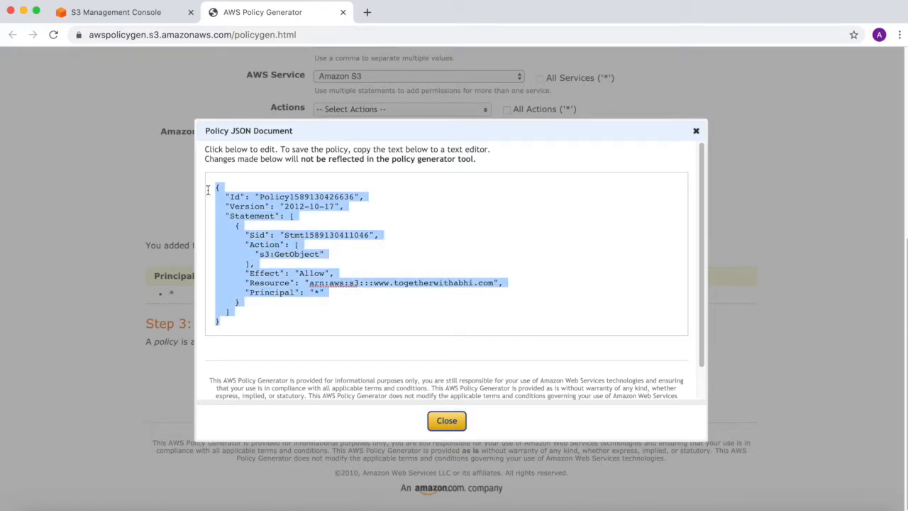
{"action": "left_click", "coordinate": [451, 421]}
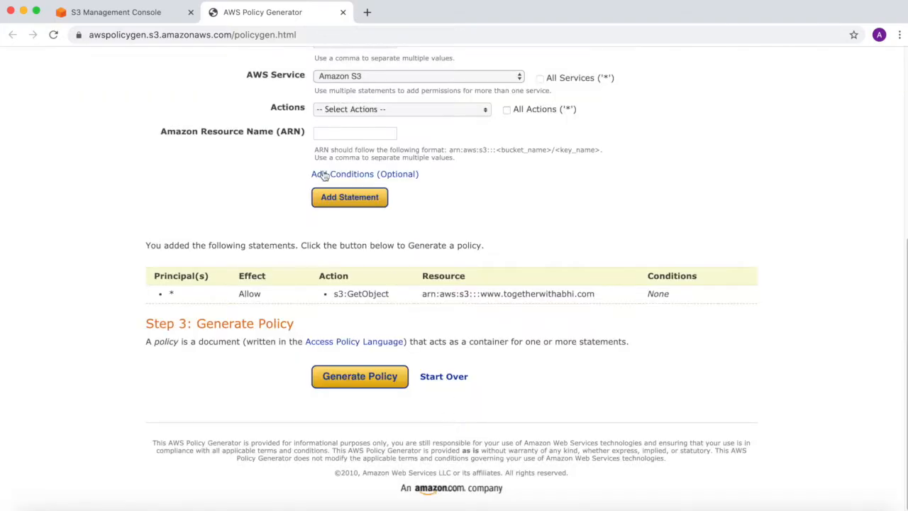
Step: Paste the generated JSON into the bucket policy editor and save it
{"action": "left_click", "coordinate": [142, 14]}
{"action": "left_click", "coordinate": [274, 272]}
{"action": "key", "text": "super+v"}
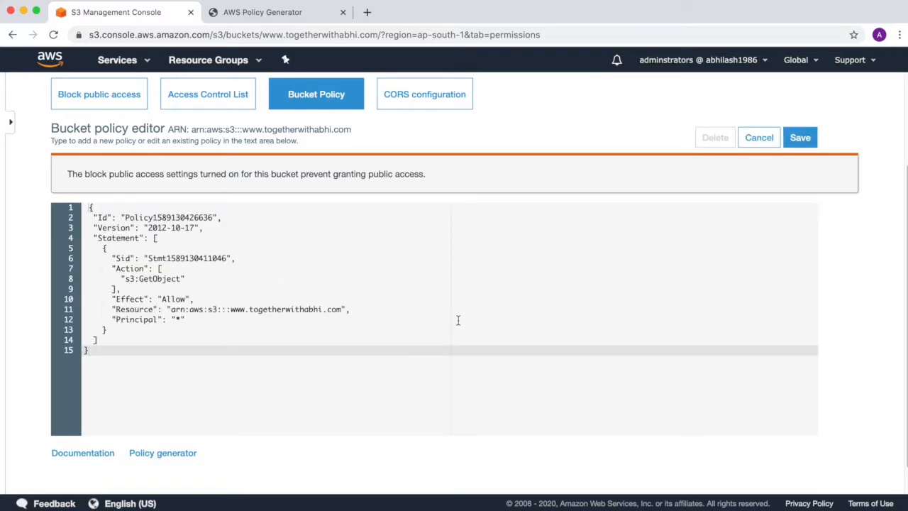
{"action": "scroll", "coordinate": [458, 320], "scroll_direction": "down", "scroll_amount": 1}
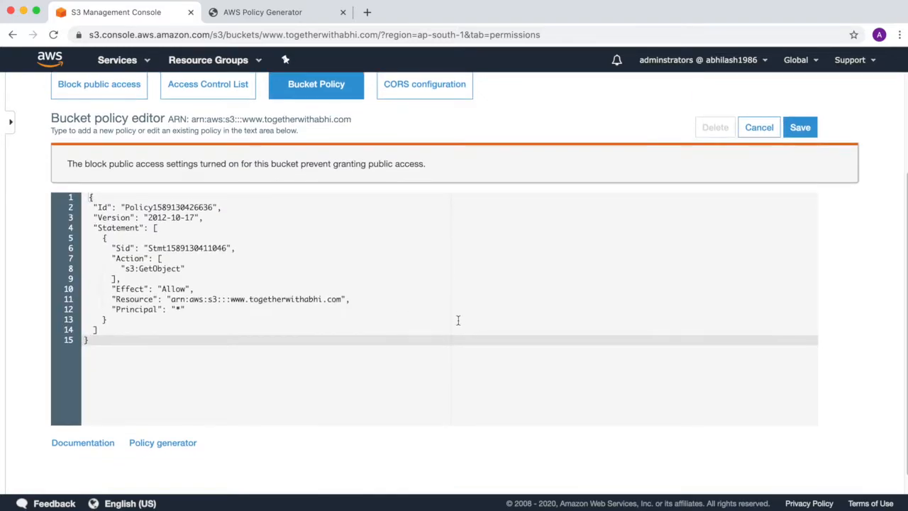
{"action": "left_click", "coordinate": [795, 130]}
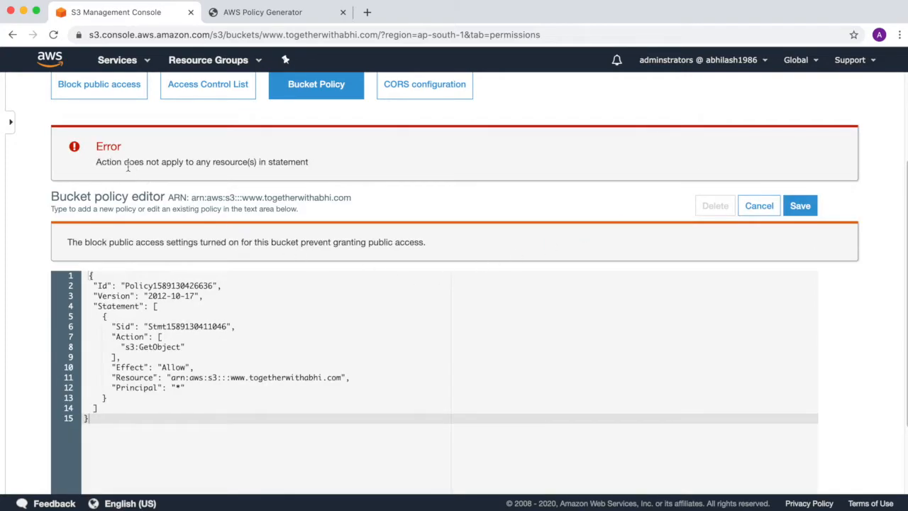
Step: Fix the resource error by ending the Resource ARN with /* and save again
{"action": "left_click_drag", "start_coordinate": [125, 161], "coordinate": [324, 161]}
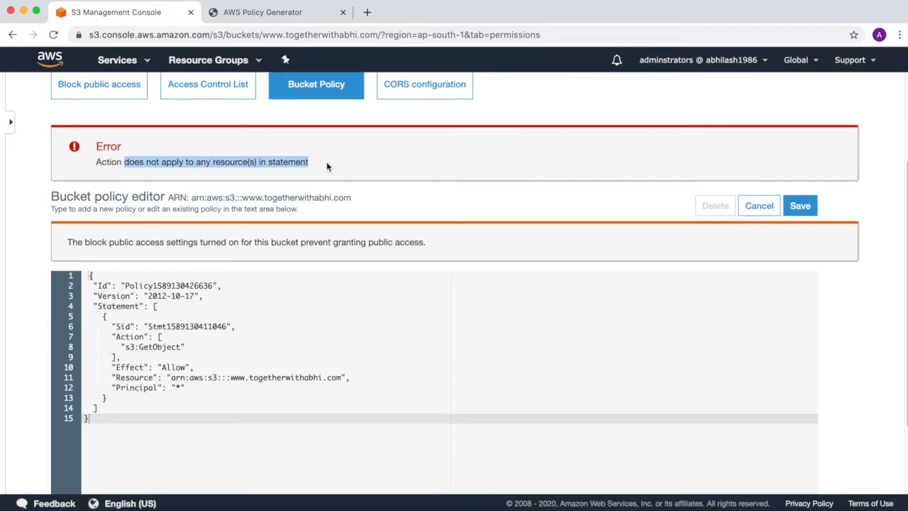
{"action": "left_click", "coordinate": [345, 378]}
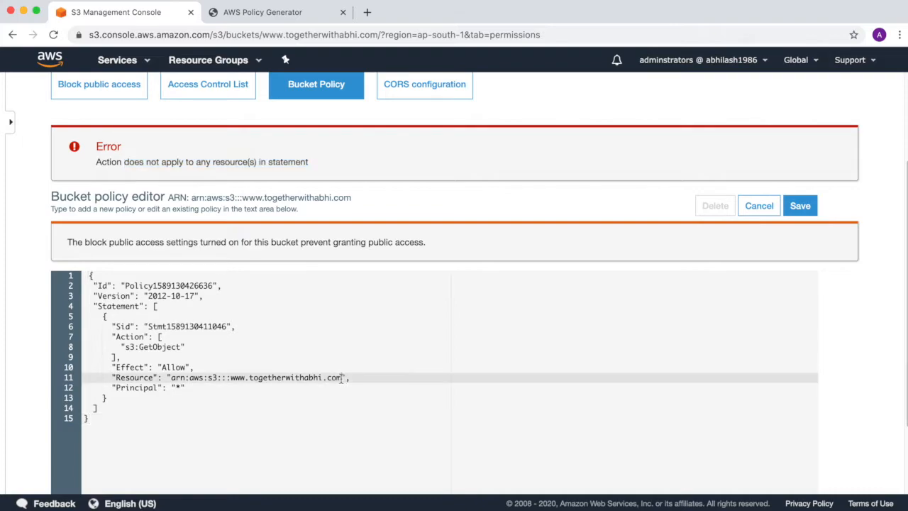
{"action": "type", "text": "/*"}
{"action": "left_click", "coordinate": [800, 206]}
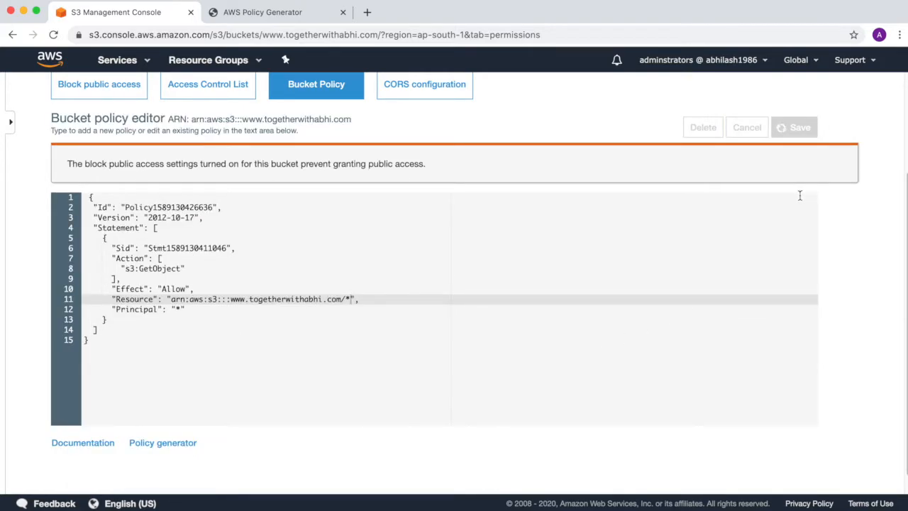
{"action": "scroll", "coordinate": [610, 274], "scroll_direction": "up", "scroll_amount": 1}
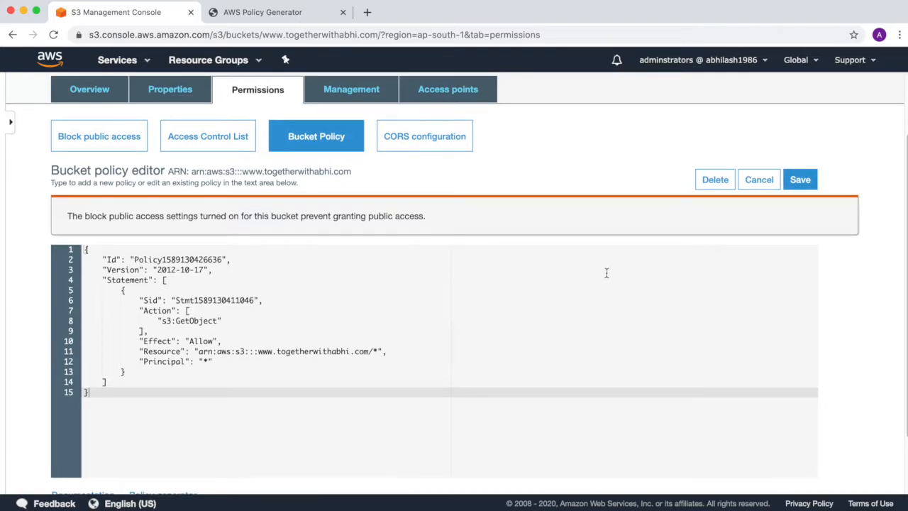
Step: Upload error.html and index.html from the S3 folder to the bucket
{"action": "left_click", "coordinate": [88, 99]}
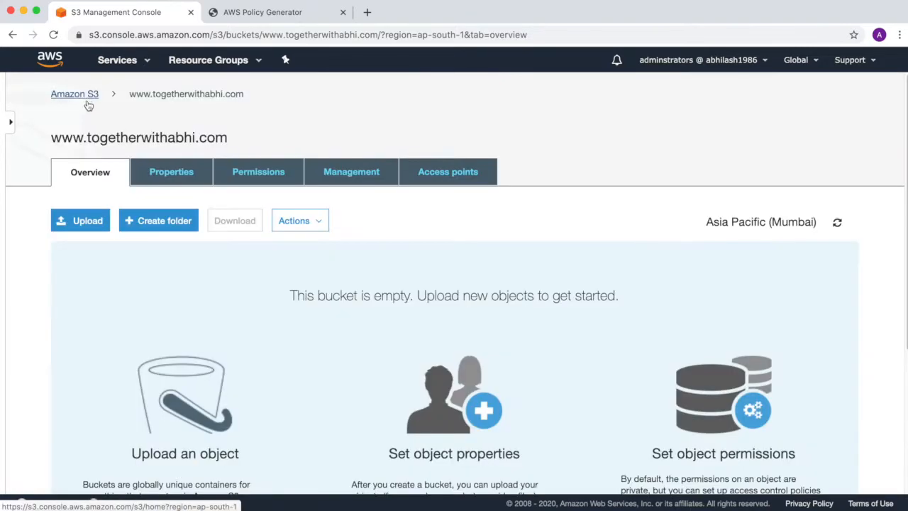
{"action": "left_click", "coordinate": [85, 223]}
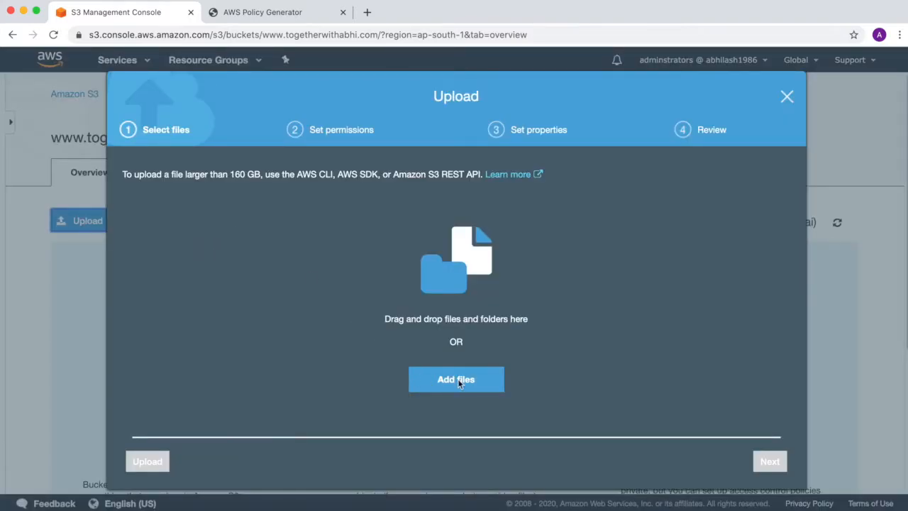
{"action": "left_click", "coordinate": [459, 381]}
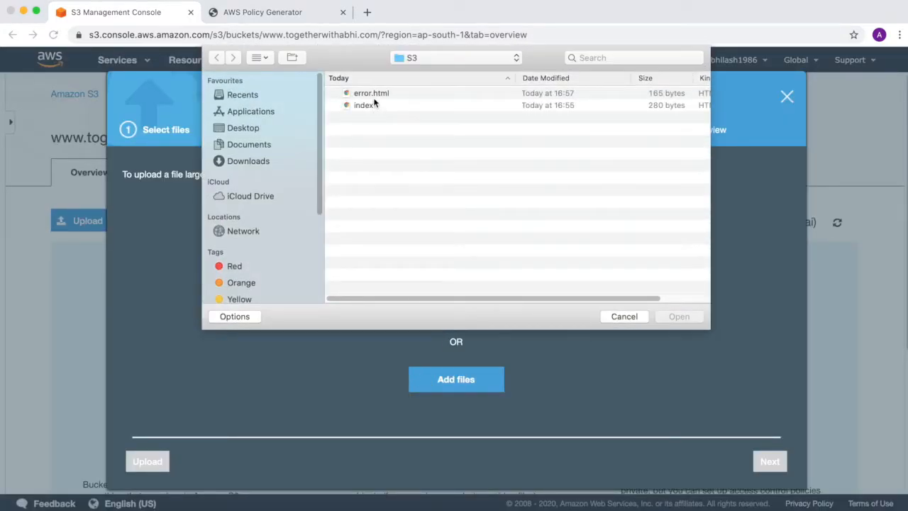
{"action": "left_click", "coordinate": [374, 98]}
{"action": "left_click", "coordinate": [372, 107], "text": "shift"}
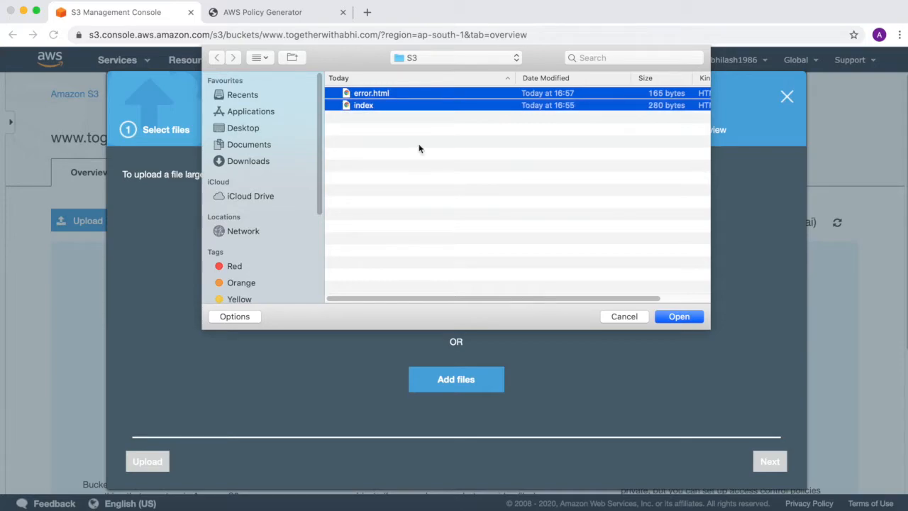
{"action": "left_click", "coordinate": [692, 319]}
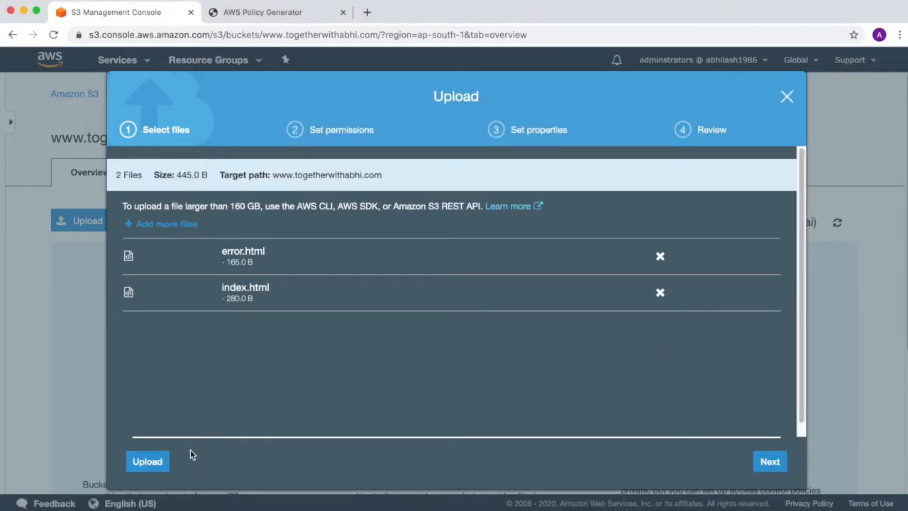
{"action": "left_click", "coordinate": [158, 462]}
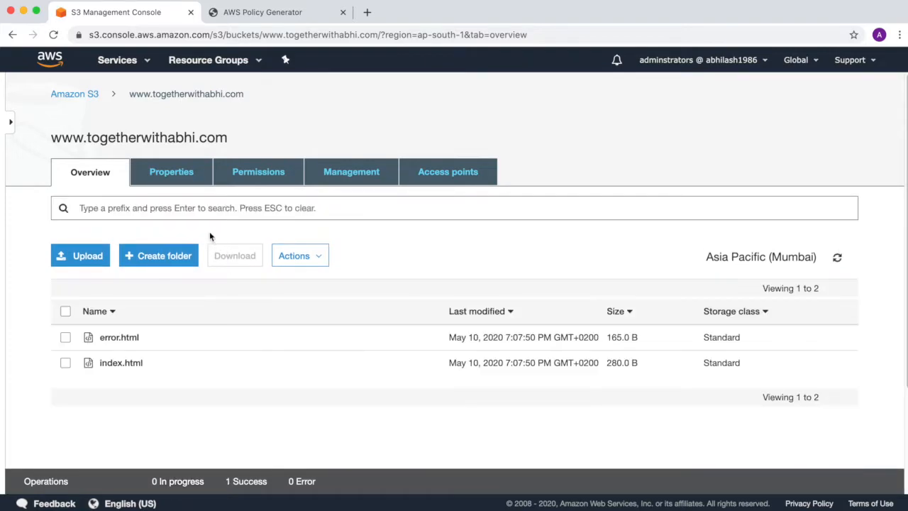
{"action": "left_click", "coordinate": [168, 177]}
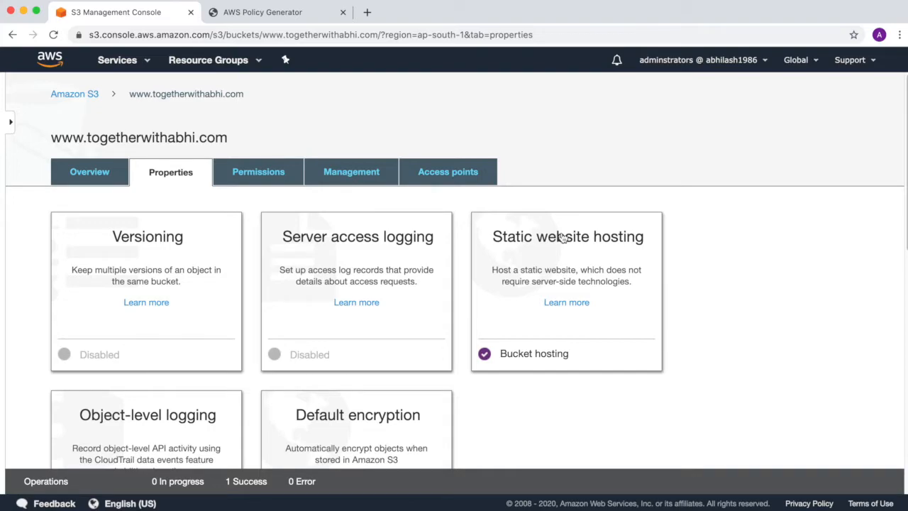
Step: Open the website endpoint in a new tab, then load /abc.html to test the error page
{"action": "left_click", "coordinate": [568, 234]}
{"action": "left_click_drag", "start_coordinate": [572, 293], "coordinate": [541, 283]}
{"action": "left_click", "coordinate": [552, 285]}
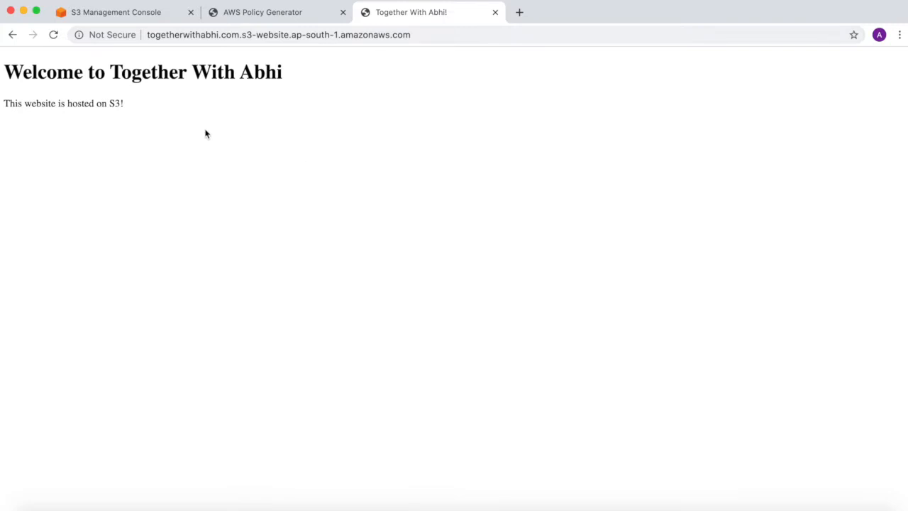
{"action": "left_click", "coordinate": [434, 34]}
{"action": "left_click", "coordinate": [443, 35]}
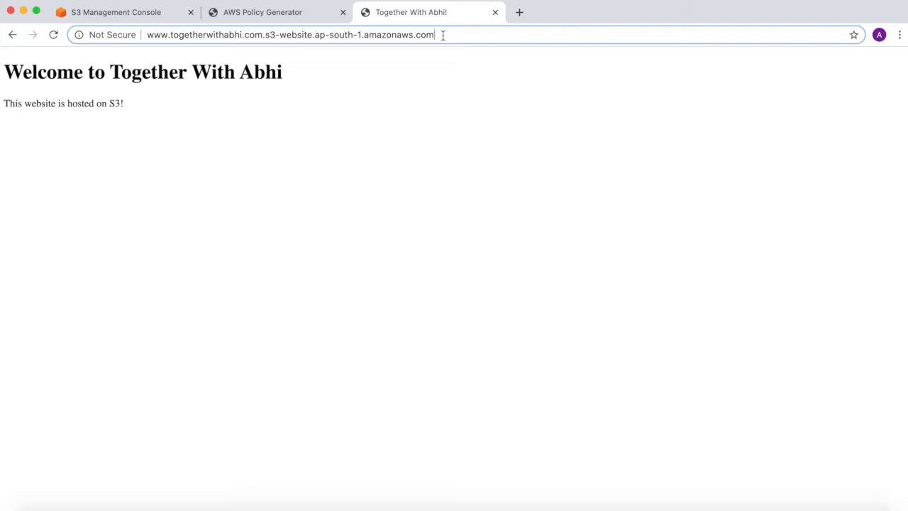
{"action": "type", "text": "/"}
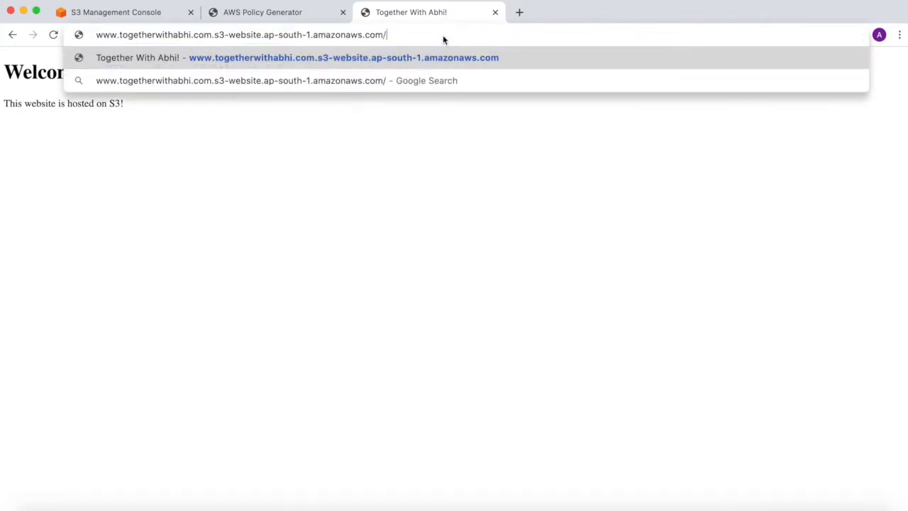
{"action": "type", "text": "abc.html"}
{"action": "key", "text": "Return"}
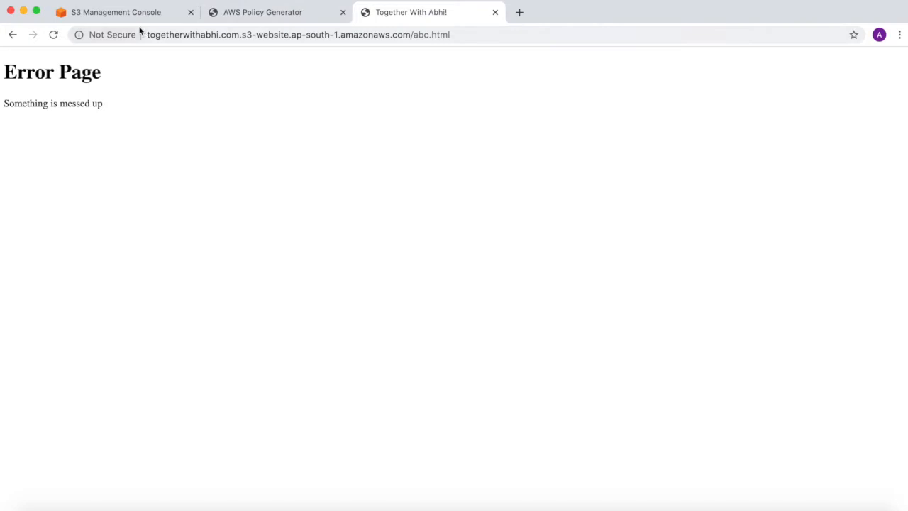
Step: Close the Policy Generator tab and return to the bucket's Overview file list
{"action": "left_click", "coordinate": [342, 12]}
{"action": "left_click", "coordinate": [153, 21]}
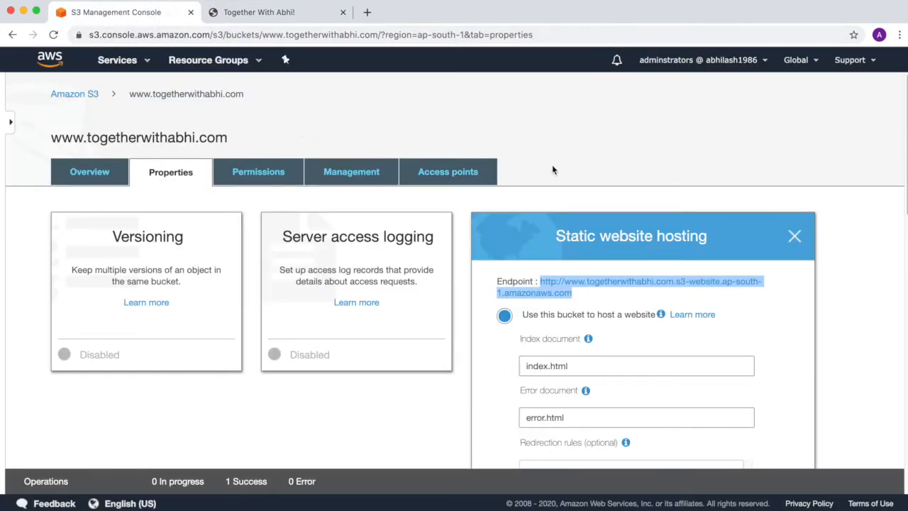
{"action": "left_click", "coordinate": [617, 192]}
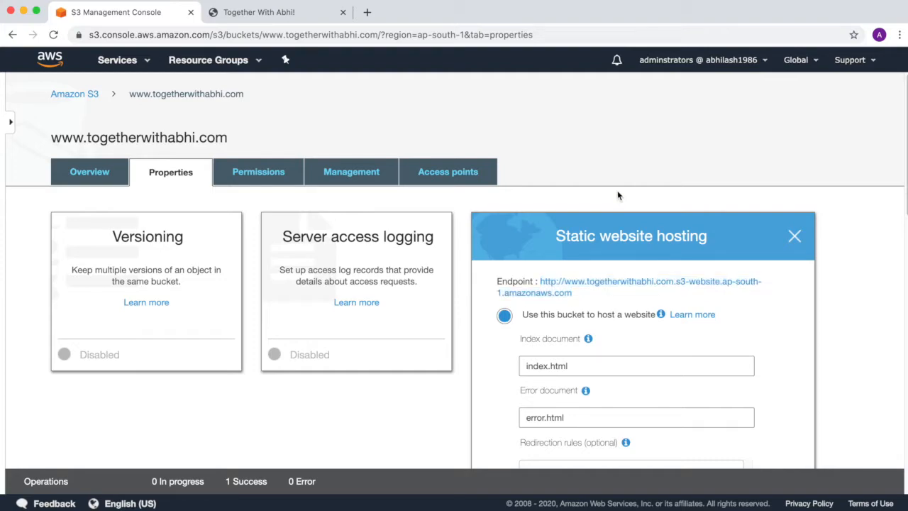
{"action": "left_click", "coordinate": [795, 236]}
{"action": "left_click", "coordinate": [117, 165]}
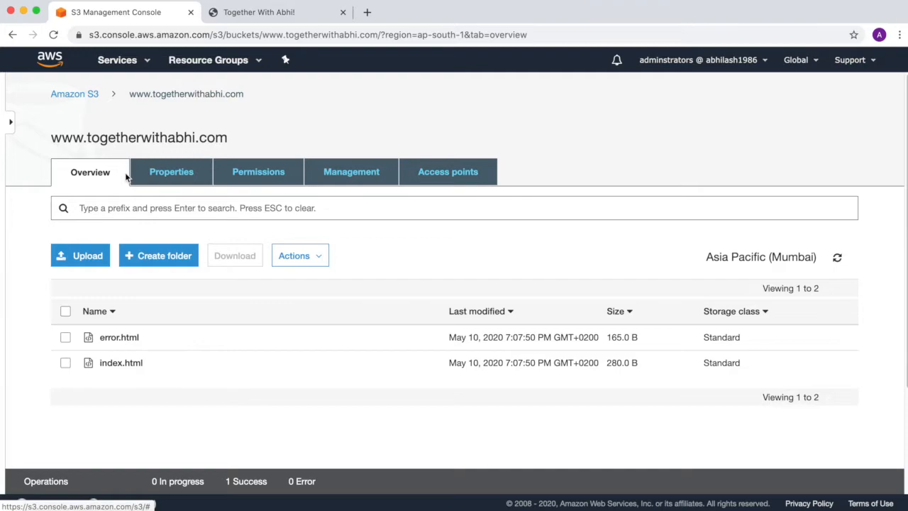
{"action": "left_click", "coordinate": [76, 95]}
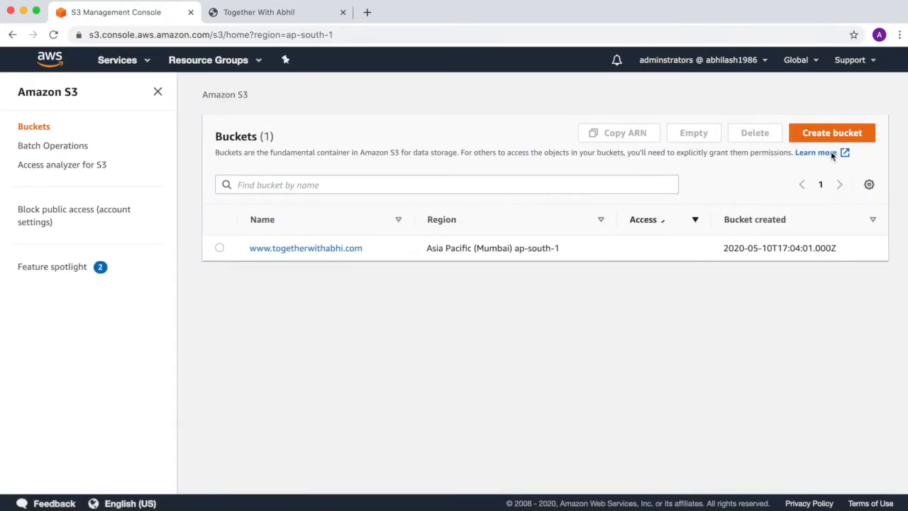
{"action": "left_click", "coordinate": [829, 133]}
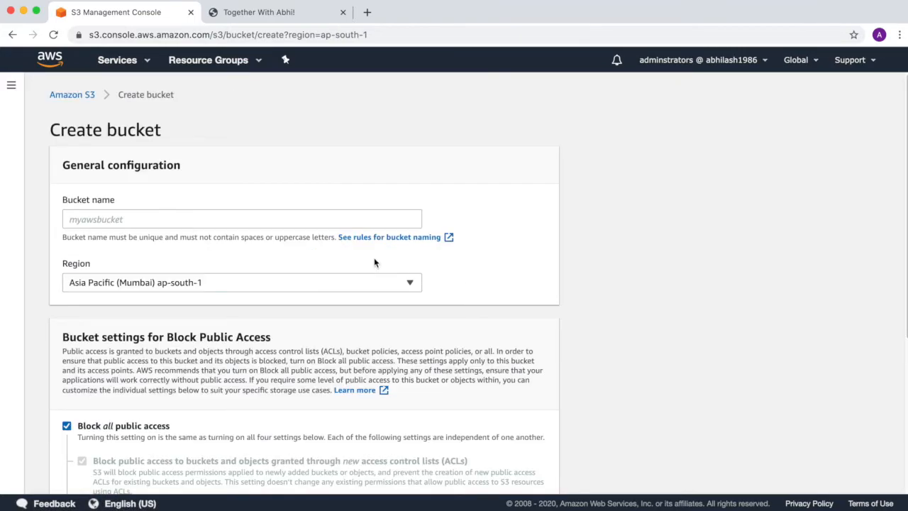
{"action": "left_click", "coordinate": [333, 221]}
{"action": "type", "text": "logs"}
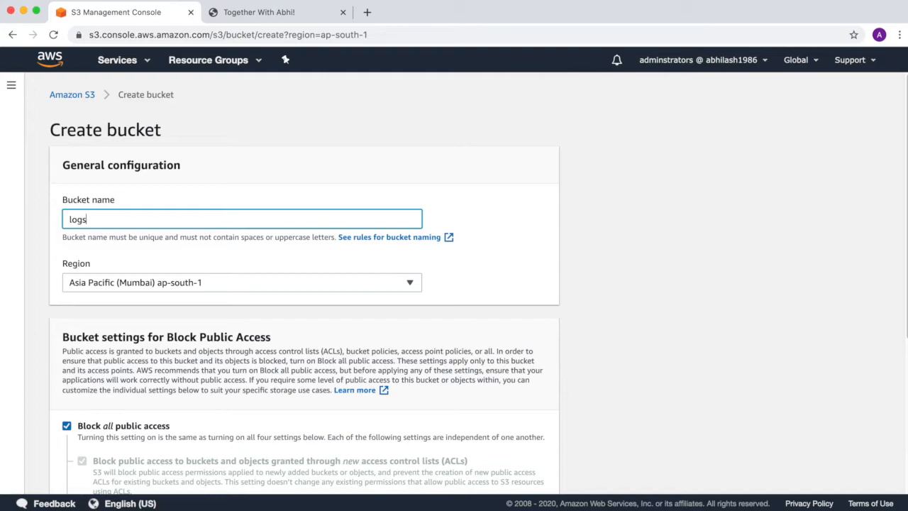
{"action": "type", "text": ".togetherwithabhi.com"}
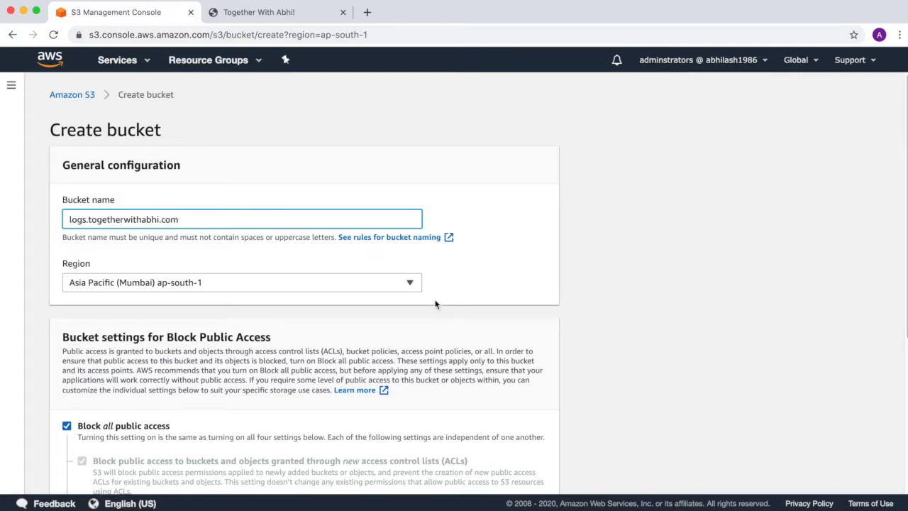
{"action": "scroll", "coordinate": [471, 328], "scroll_direction": "down", "scroll_amount": 5}
{"action": "scroll", "coordinate": [461, 331], "scroll_direction": "down", "scroll_amount": 2}
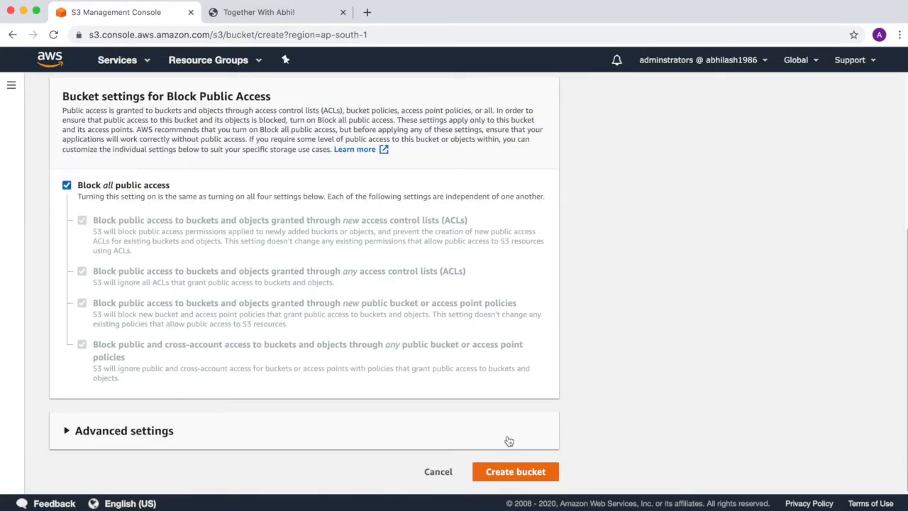
{"action": "left_click", "coordinate": [507, 471]}
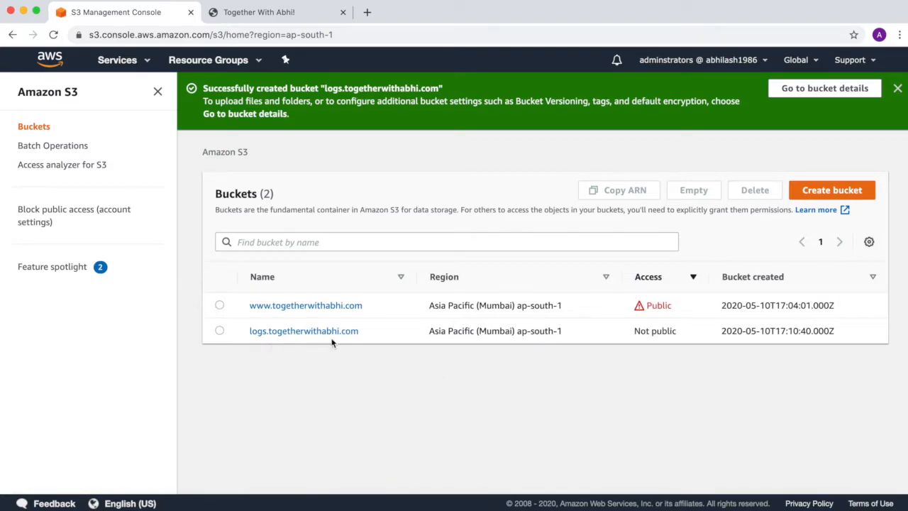
{"action": "left_click", "coordinate": [291, 311]}
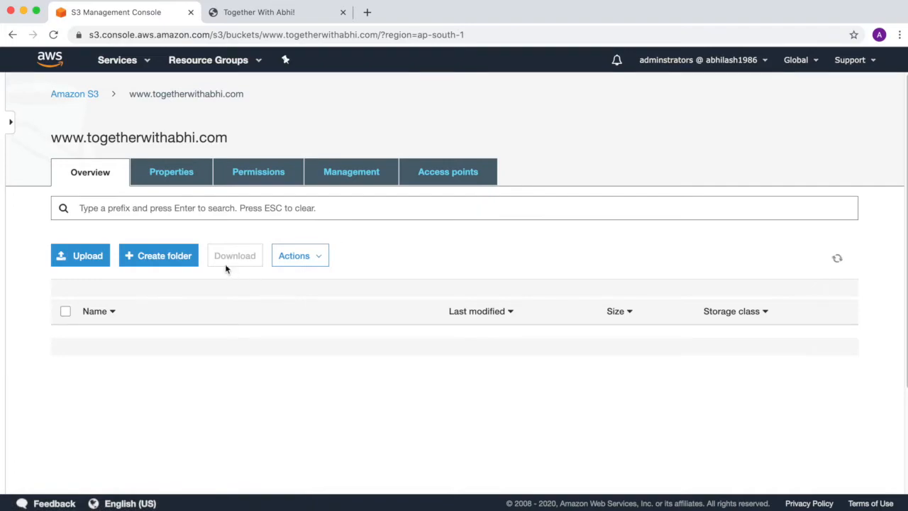
{"action": "left_click", "coordinate": [180, 184]}
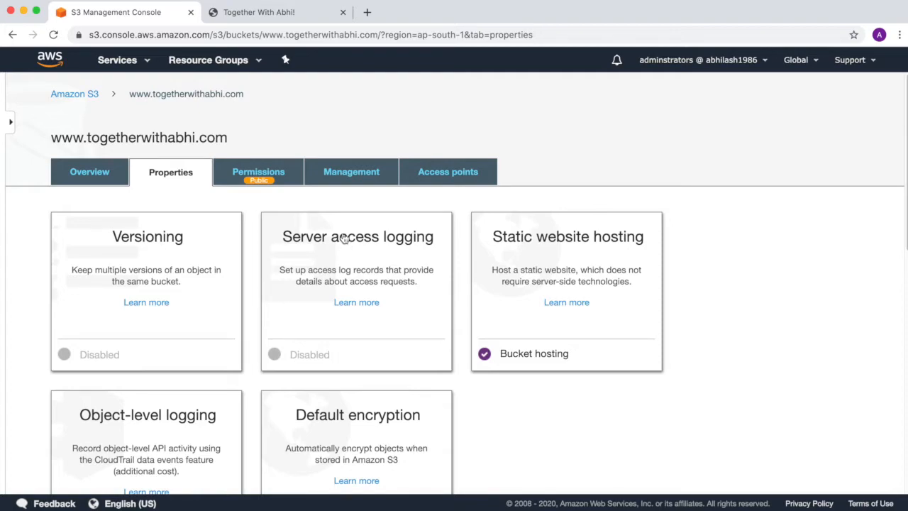
{"action": "left_click", "coordinate": [344, 238]}
{"action": "left_click", "coordinate": [294, 284]}
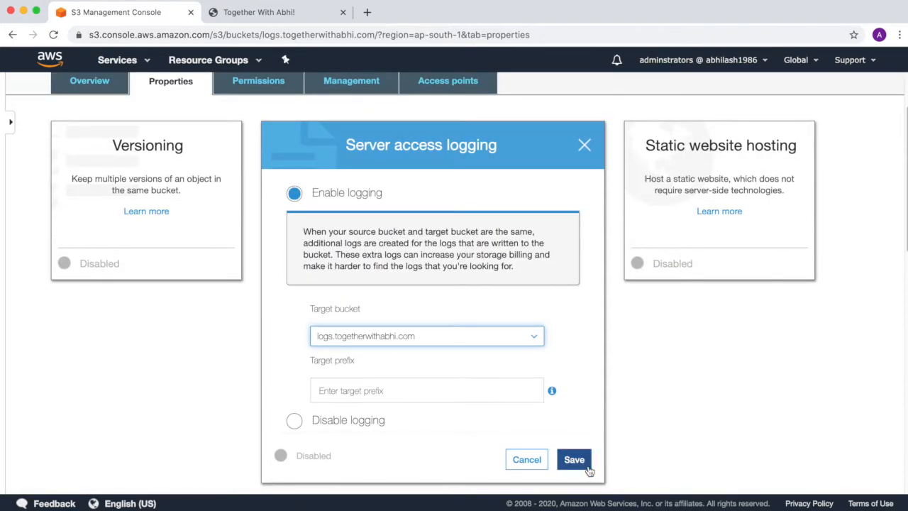
{"action": "left_click", "coordinate": [408, 388]}
{"action": "type", "text": "logs"}
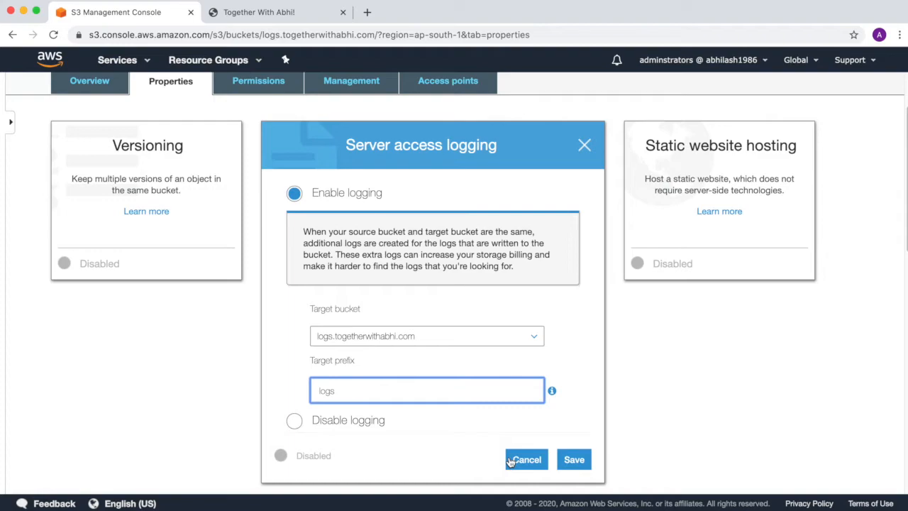
{"action": "left_click", "coordinate": [525, 460]}
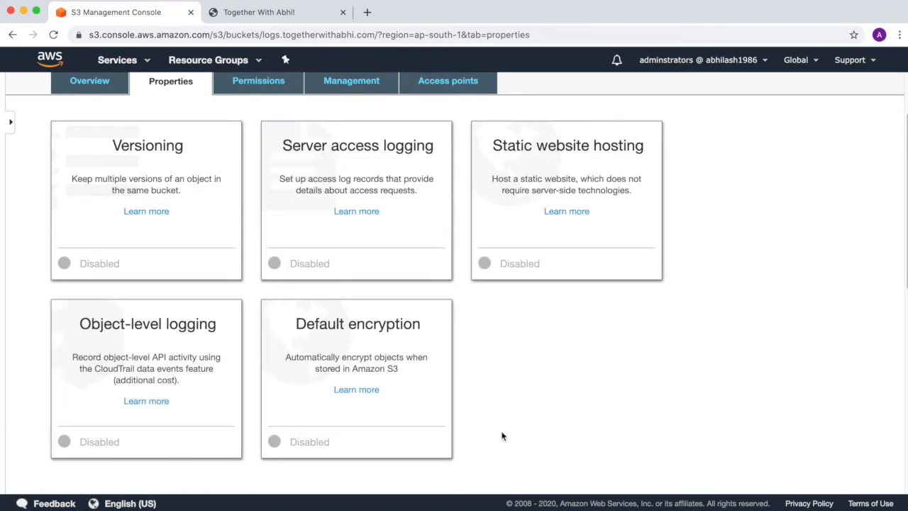
{"action": "scroll", "coordinate": [254, 209], "scroll_direction": "up", "scroll_amount": 3}
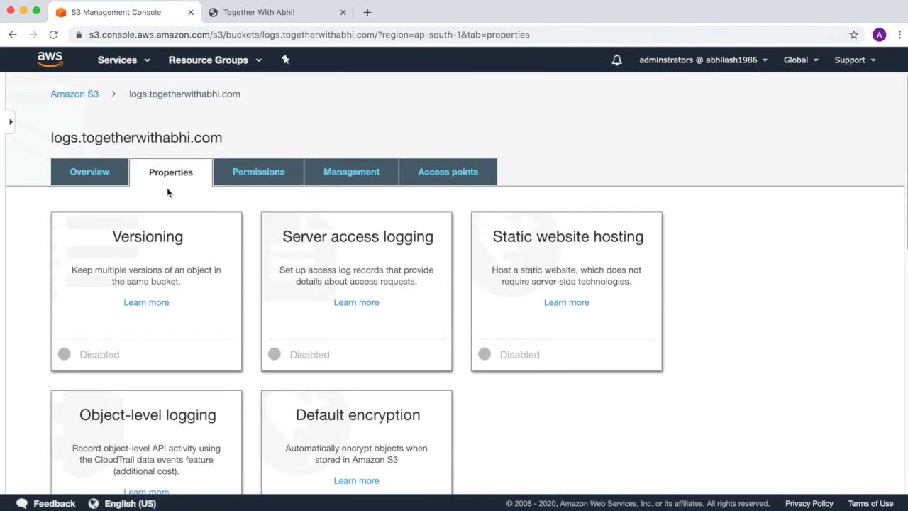
{"action": "left_click", "coordinate": [88, 102]}
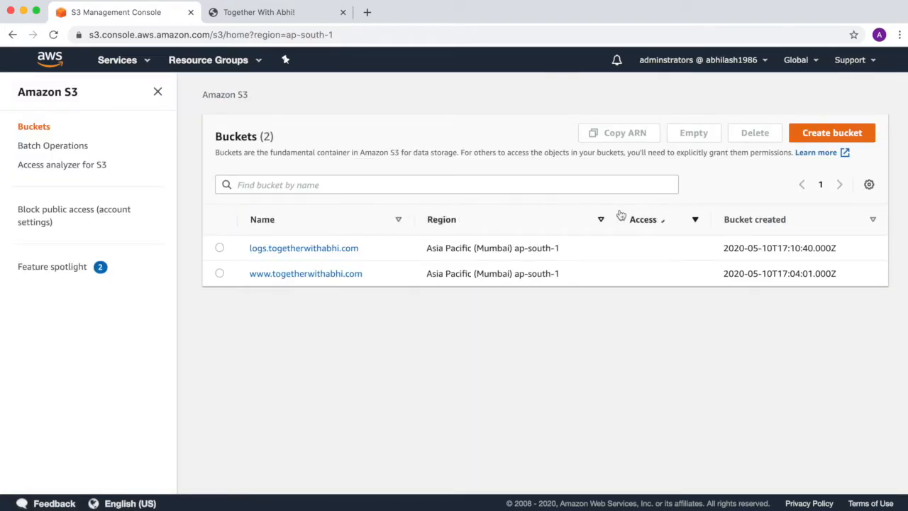
{"action": "left_click", "coordinate": [818, 140]}
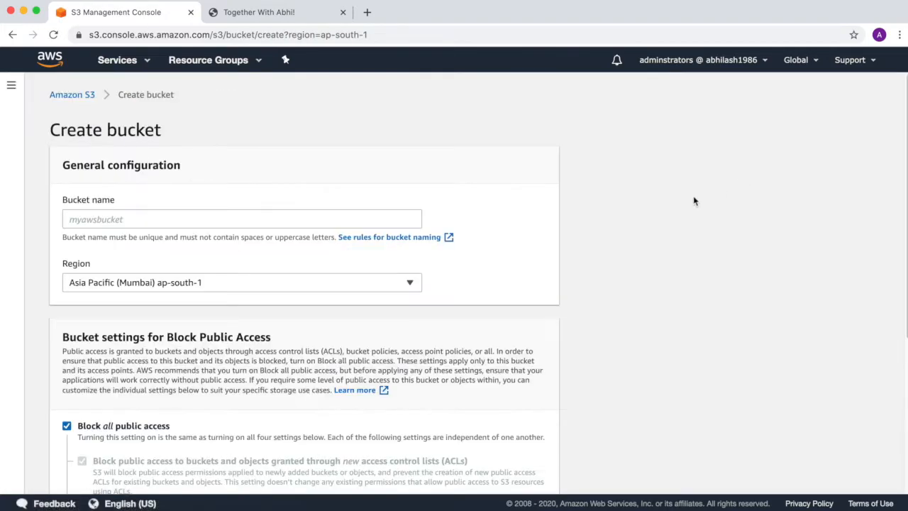
{"action": "left_click", "coordinate": [223, 225]}
{"action": "type", "text": "w"}
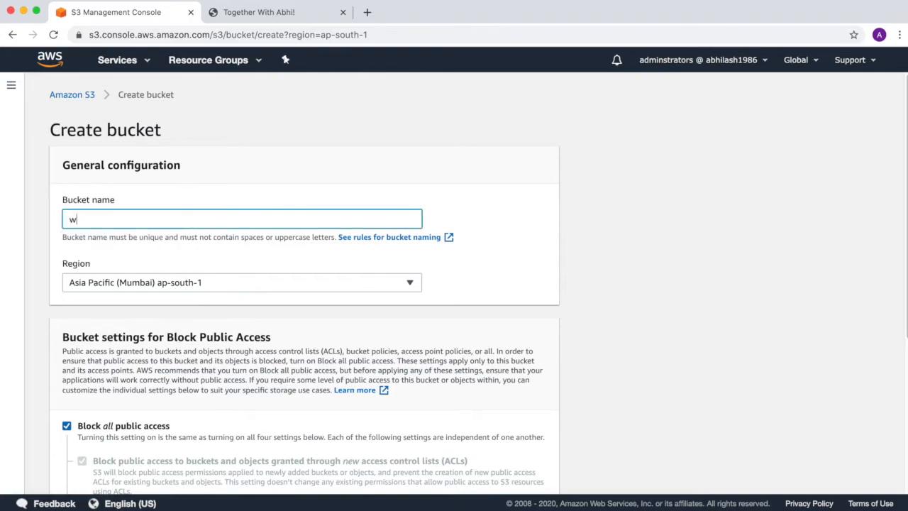
{"action": "type", "text": "wwwtogether"}
{"action": "type", "text": "withabhi.net"}
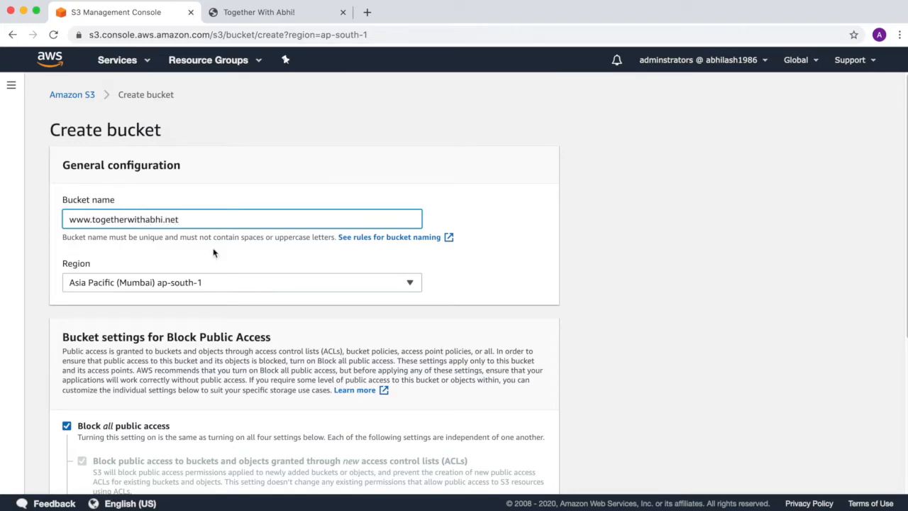
{"action": "scroll", "coordinate": [214, 252], "scroll_direction": "down", "scroll_amount": 5}
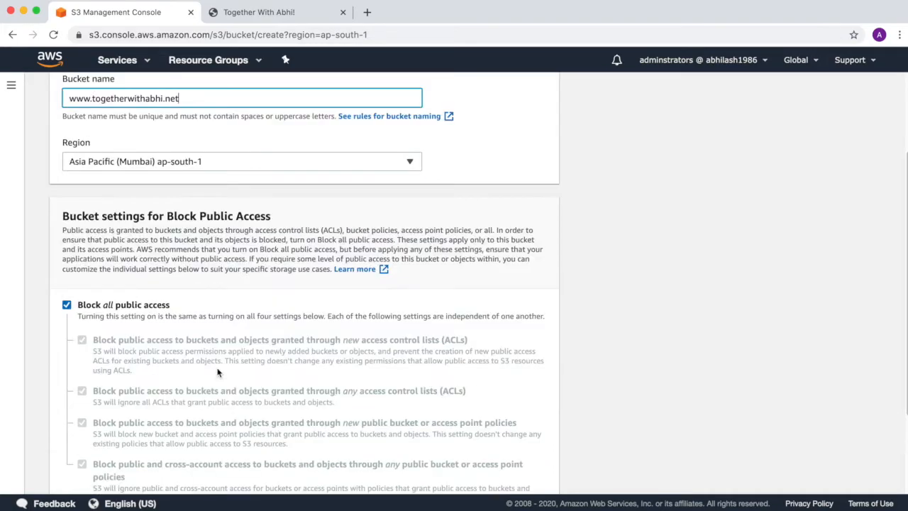
{"action": "left_click", "coordinate": [516, 474]}
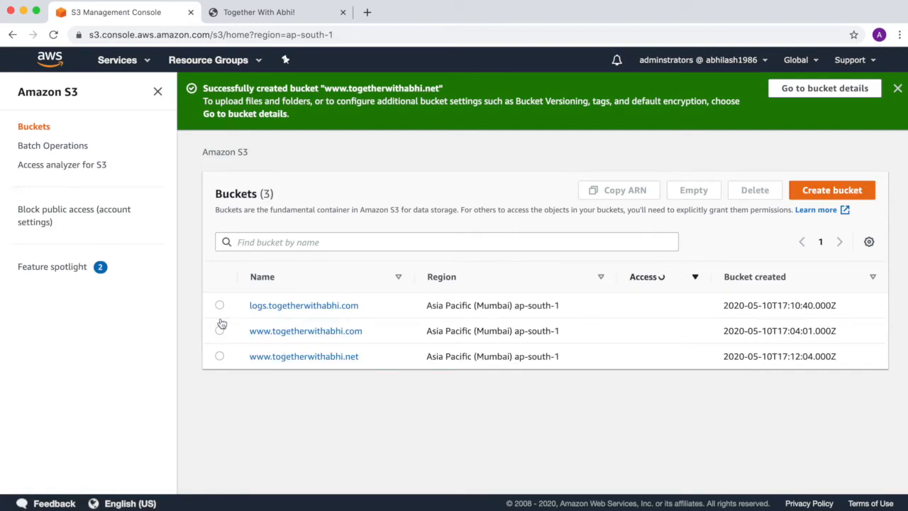
{"action": "left_click", "coordinate": [219, 356]}
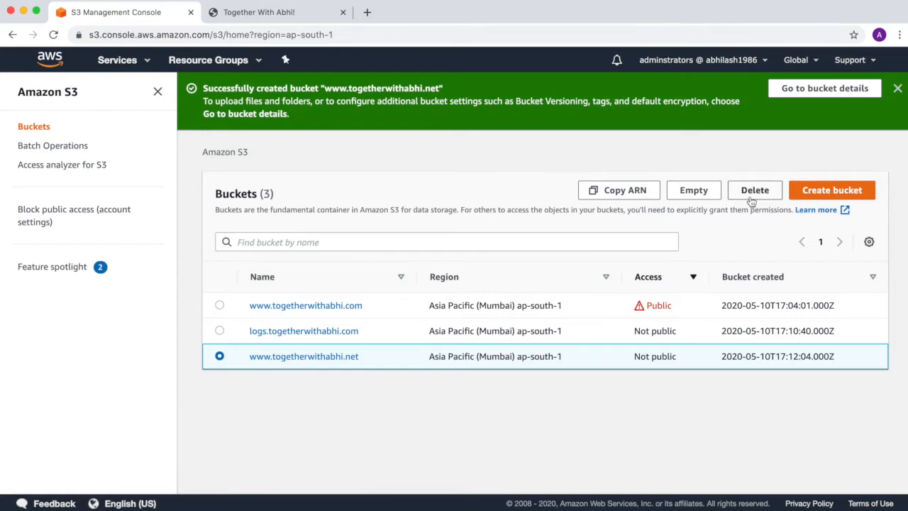
{"action": "left_click", "coordinate": [303, 357]}
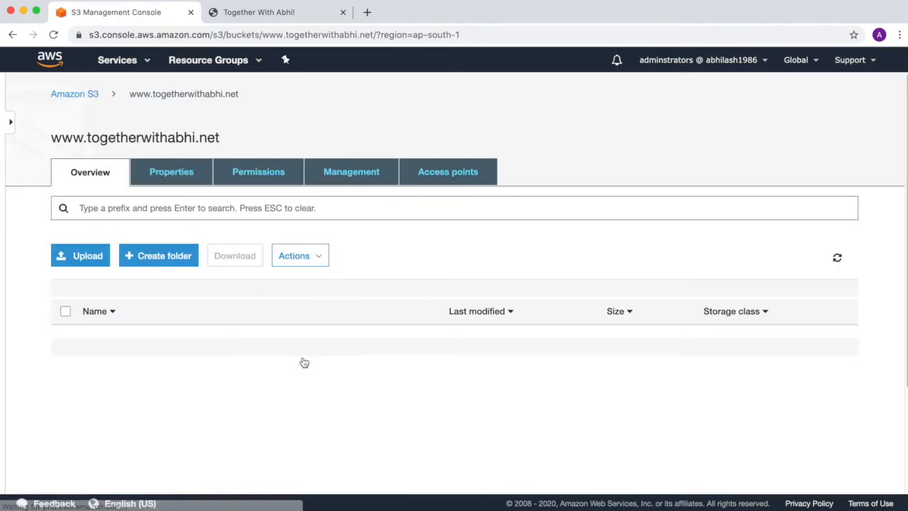
{"action": "left_click", "coordinate": [184, 176]}
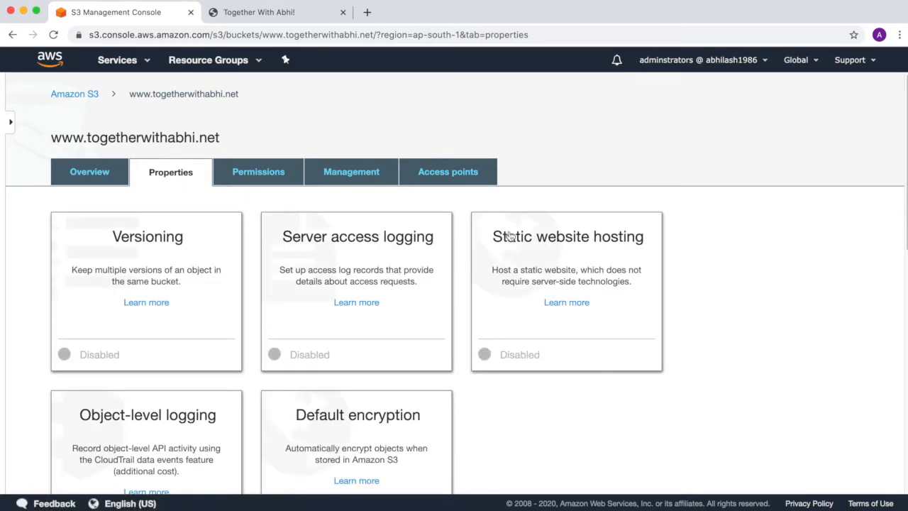
{"action": "left_click", "coordinate": [511, 238]}
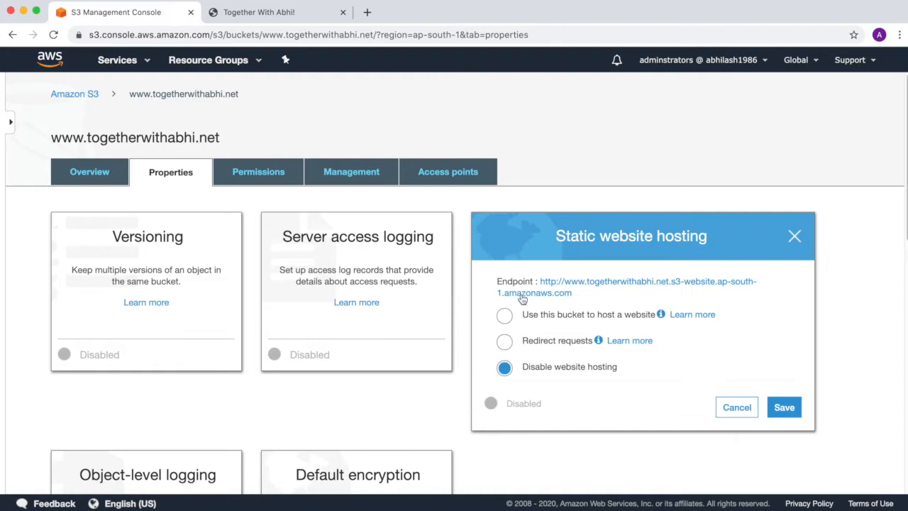
{"action": "left_click", "coordinate": [504, 342]}
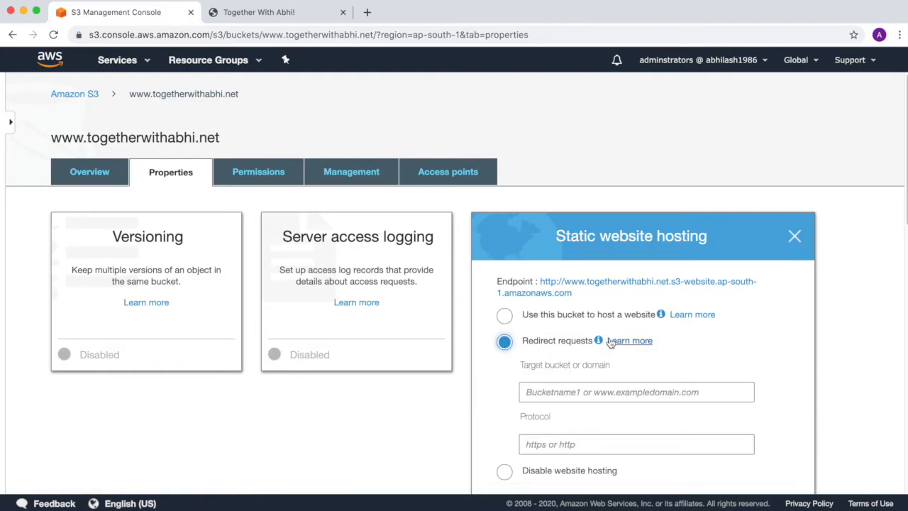
{"action": "scroll", "coordinate": [609, 342], "scroll_direction": "down", "scroll_amount": 1}
{"action": "left_click", "coordinate": [611, 374]}
{"action": "type", "text": "w"}
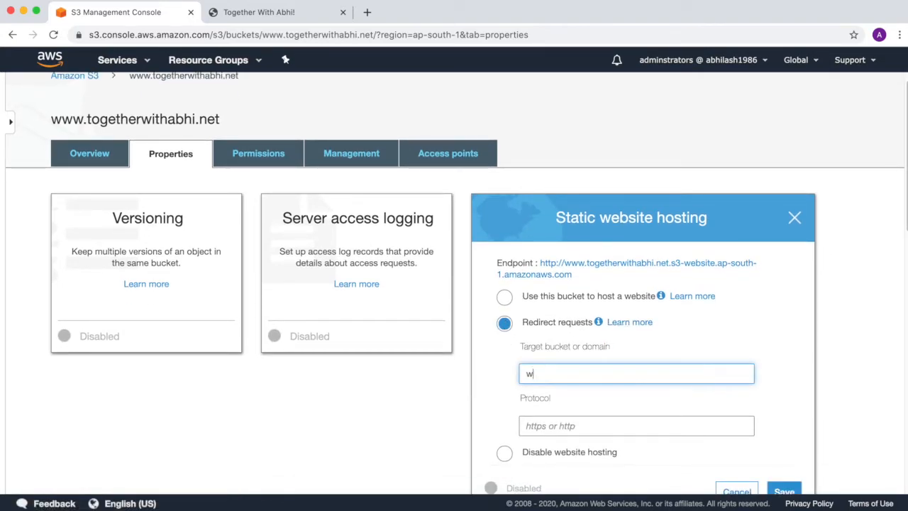
{"action": "type", "text": "ww.togetherwitha"}
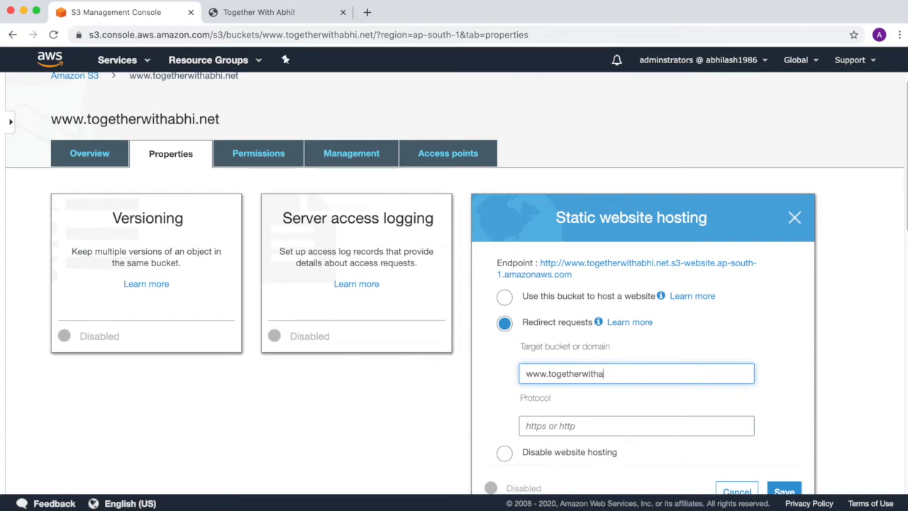
{"action": "type", "text": "bhi.com"}
{"action": "left_click", "coordinate": [566, 425]}
{"action": "type", "text": "http"}
{"action": "scroll", "coordinate": [570, 422], "scroll_direction": "down", "scroll_amount": 5}
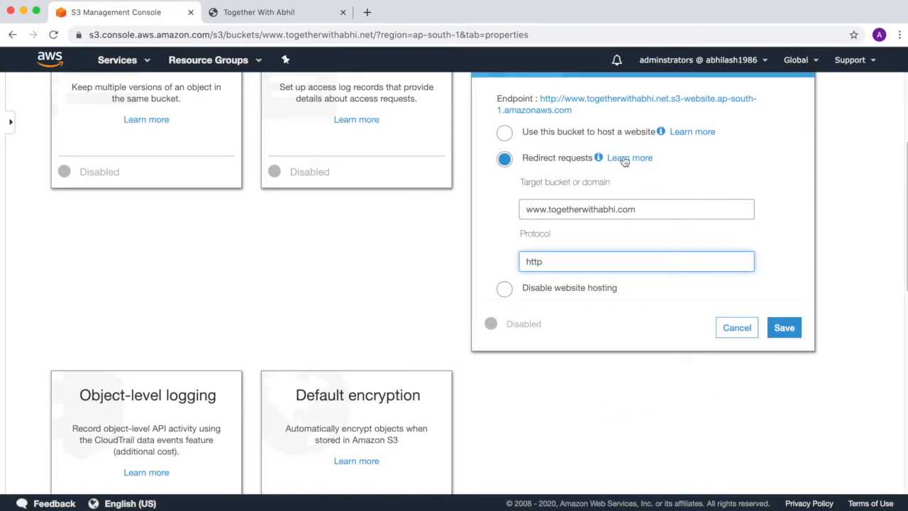
{"action": "scroll", "coordinate": [723, 245], "scroll_direction": "up", "scroll_amount": 1}
{"action": "scroll", "coordinate": [728, 256], "scroll_direction": "up", "scroll_amount": 3}
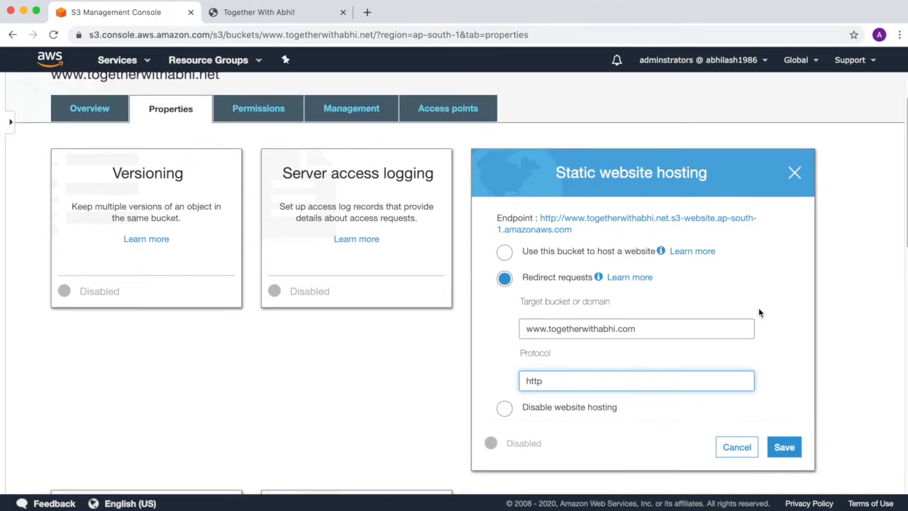
{"action": "left_click", "coordinate": [732, 445]}
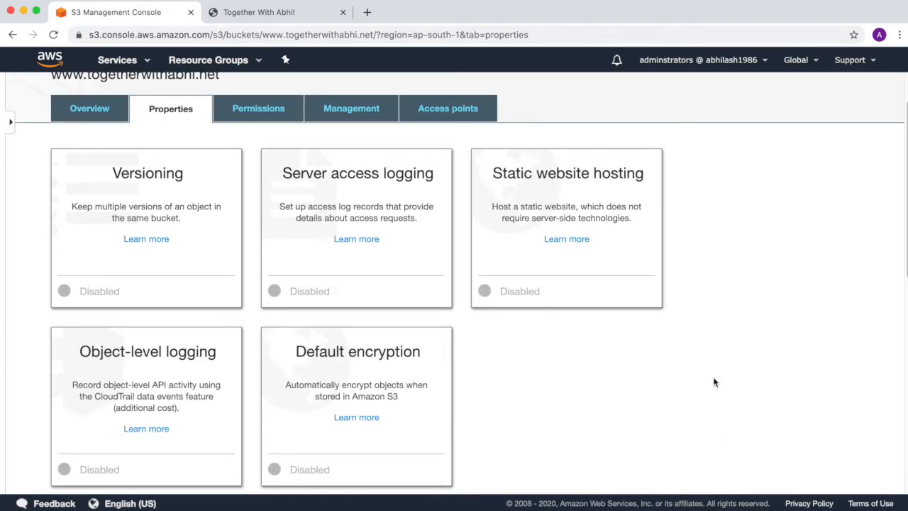
{"action": "scroll", "coordinate": [706, 351], "scroll_direction": "up", "scroll_amount": 1}
Step: Open Terminal, change into the .aws folder and list its files with ls -ltr
{"action": "left_click", "coordinate": [724, 506]}
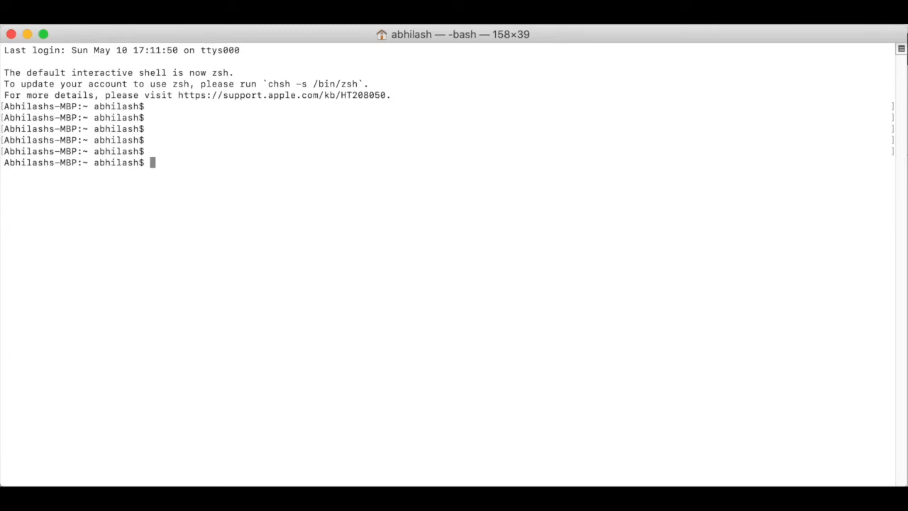
{"action": "type", "text": "cd .aws"}
{"action": "key", "text": "Return"}
{"action": "type", "text": "ls -ltr"}
{"action": "key", "text": "Return"}
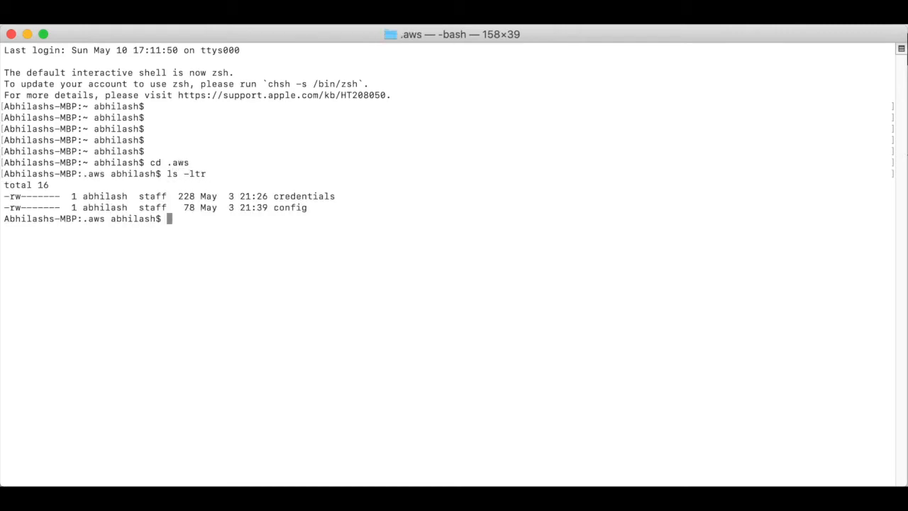
Step: View the credentials file with more, showing default and dev profiles, then quit the pager
{"action": "type", "text": "more credentials"}
{"action": "key", "text": "Return"}
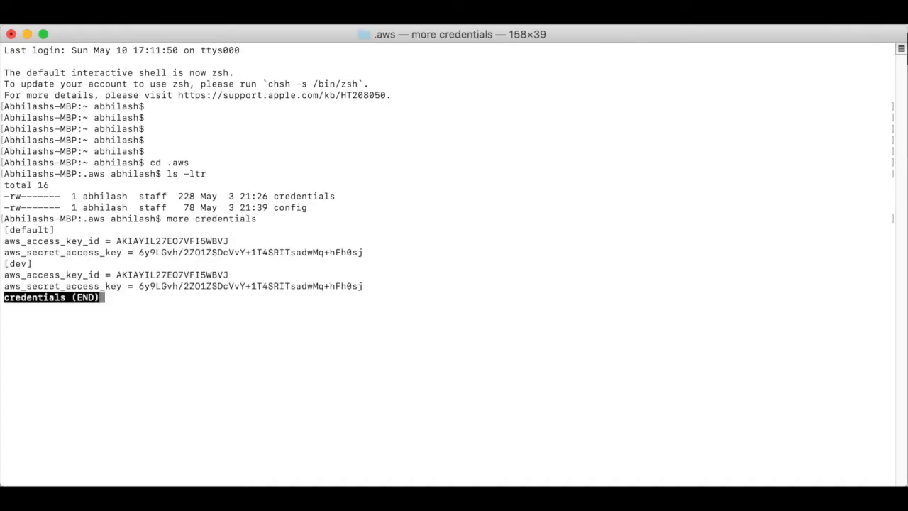
{"action": "key", "text": "q"}
{"action": "key", "text": "Return"}
{"action": "key", "text": "Return"}
{"action": "key", "text": "Return"}
{"action": "key", "text": "Return"}
{"action": "key", "text": "Return"}
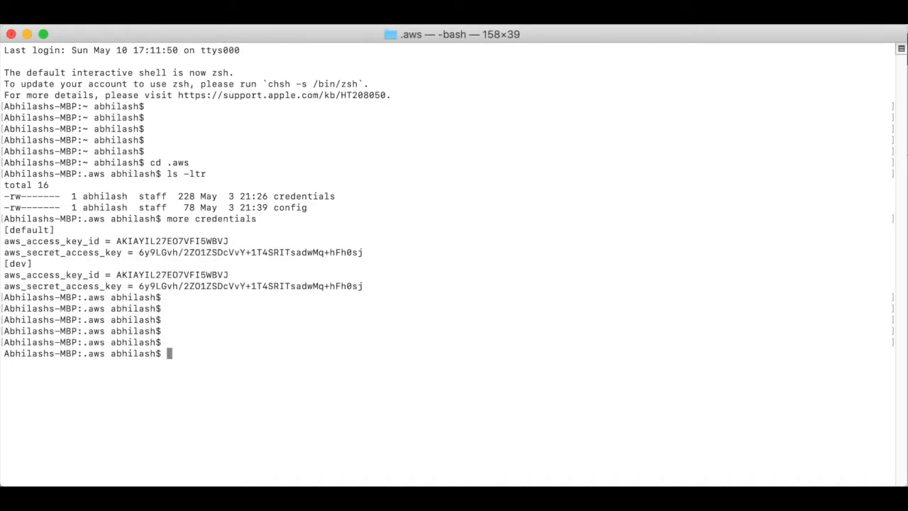
{"action": "key", "text": "Return"}
{"action": "type", "text": "aws s"}
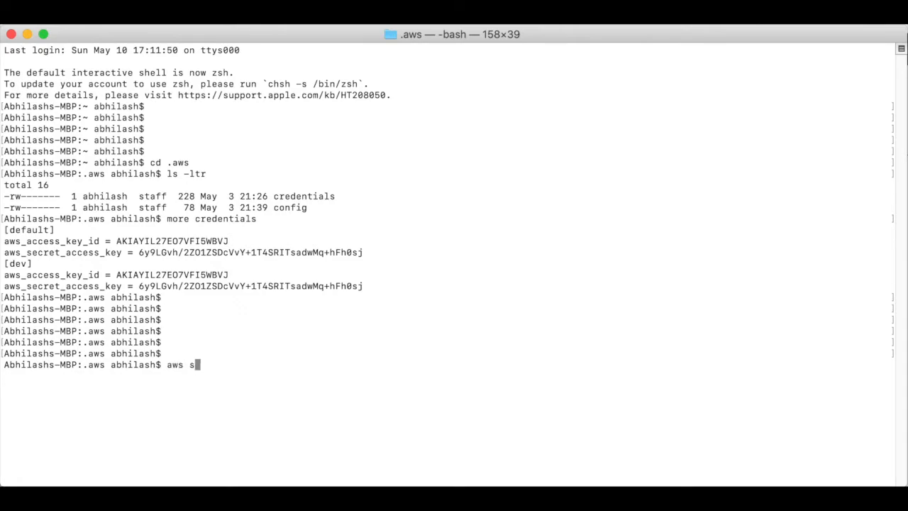
{"action": "type", "text": "3 ls"}
{"action": "key", "text": "Return"}
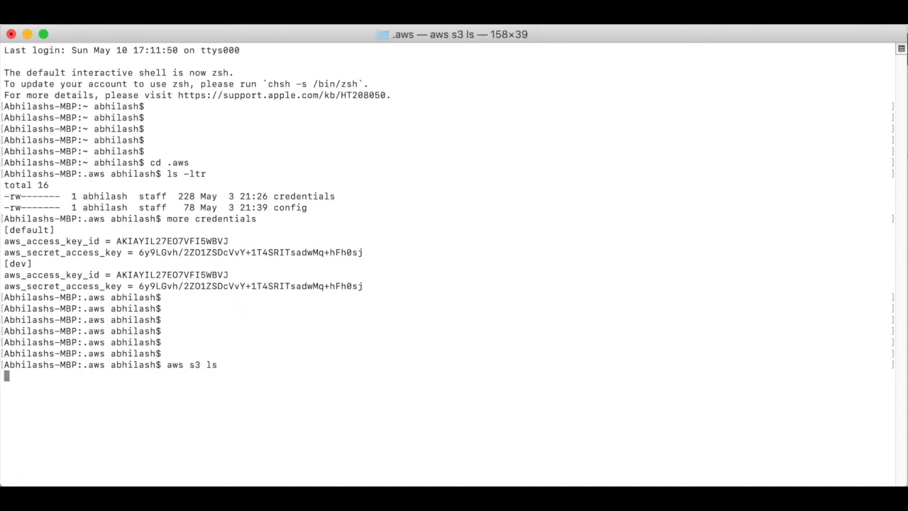
{"action": "key", "text": "Return"}
{"action": "key", "text": "Return"}
{"action": "key", "text": "Return"}
{"action": "key", "text": "Return"}
{"action": "key", "text": "Return"}
{"action": "key", "text": "Return"}
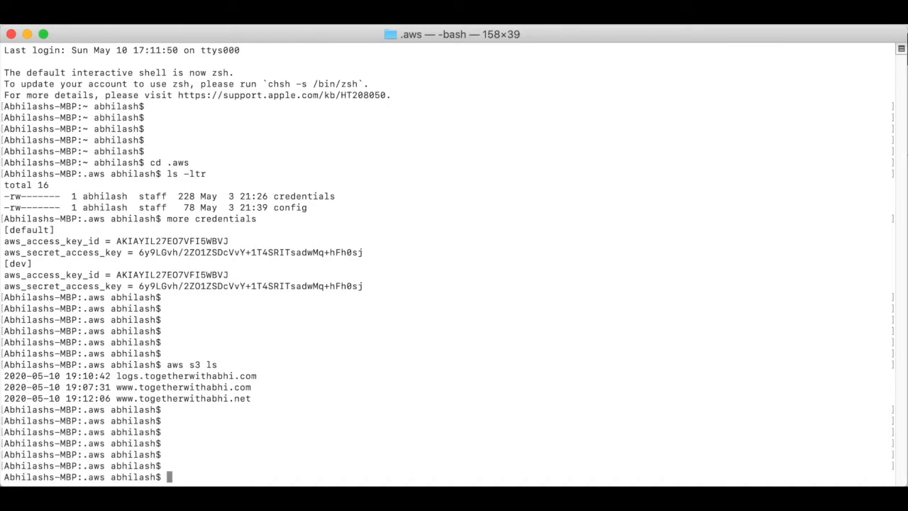
{"action": "type", "text": "aws s3 ls www.togetherwithabhi.com"}
{"action": "key", "text": "Return"}
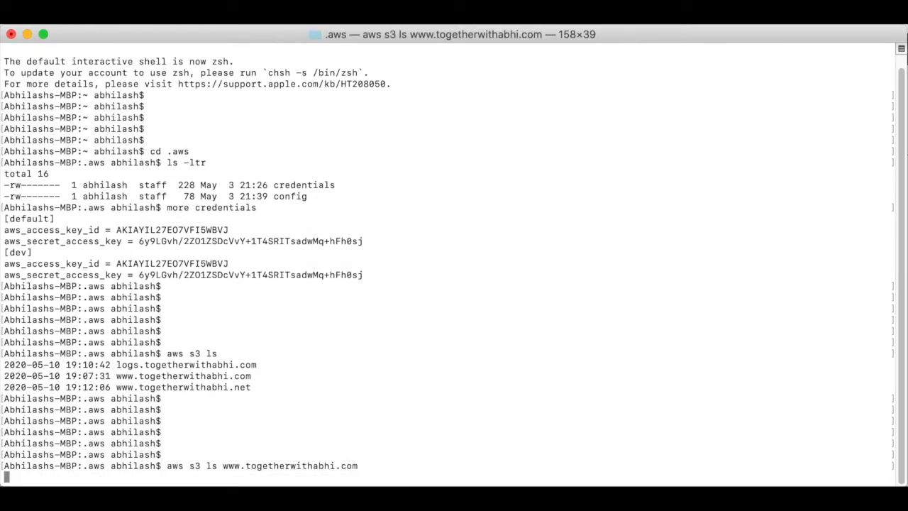
{"action": "key", "text": "Return"}
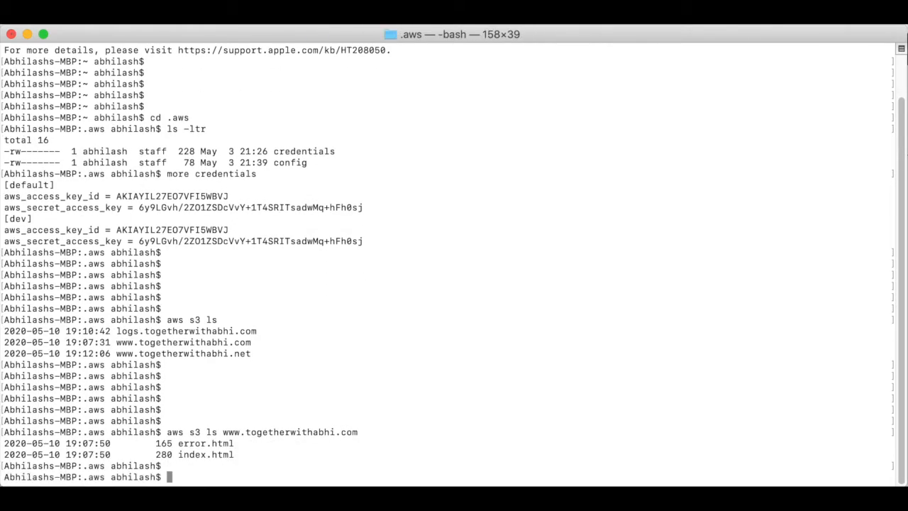
{"action": "key", "text": "Return"}
{"action": "key", "text": "Return"}
{"action": "key", "text": "Return"}
{"action": "key", "text": "Return"}
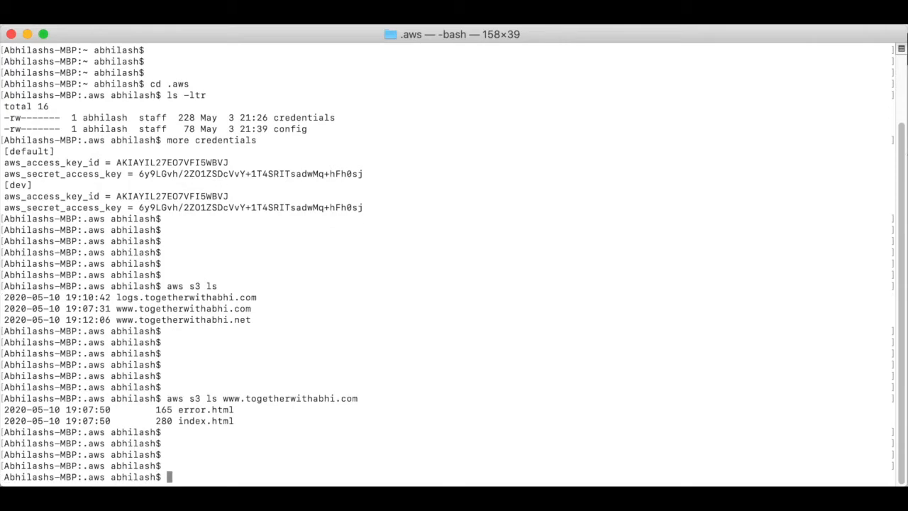
{"action": "key", "text": "Up"}
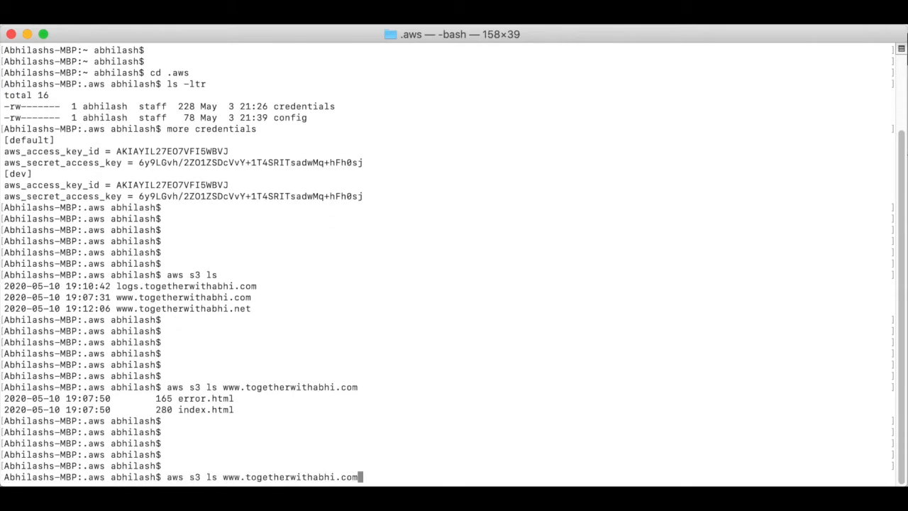
{"action": "type", "text": "--human-readable"}
{"action": "key", "text": "Return"}
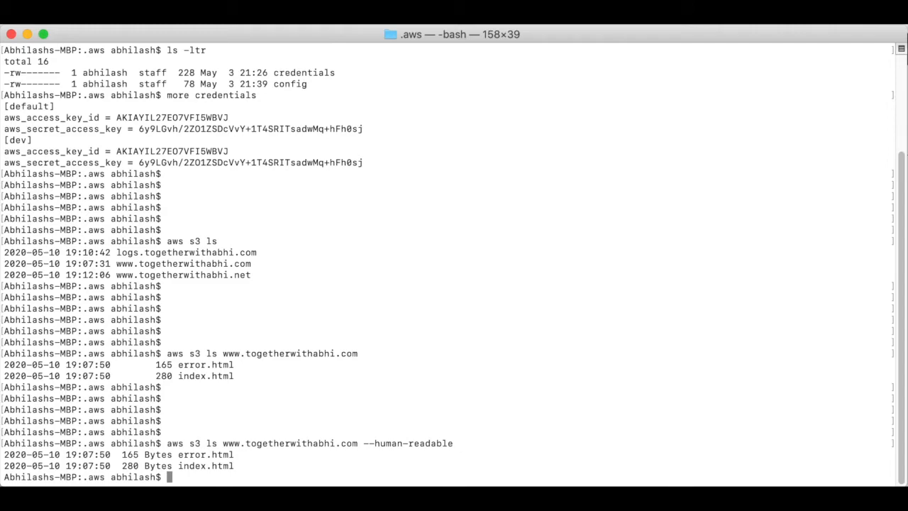
{"action": "key", "text": "Return"}
{"action": "key", "text": "Return"}
{"action": "key", "text": "Return"}
{"action": "key", "text": "Return"}
{"action": "key", "text": "Return"}
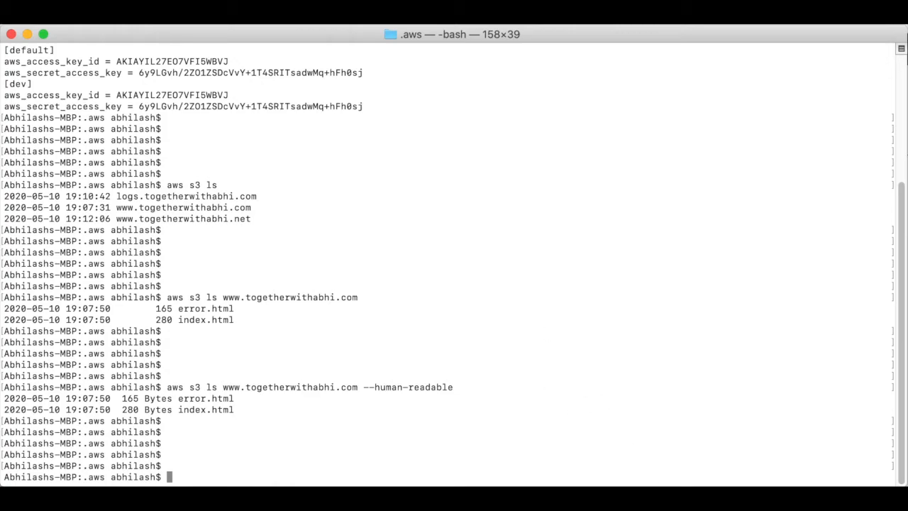
{"action": "type", "text": "aws s3 rm"}
{"action": "type", "text": "s3://www.to"}
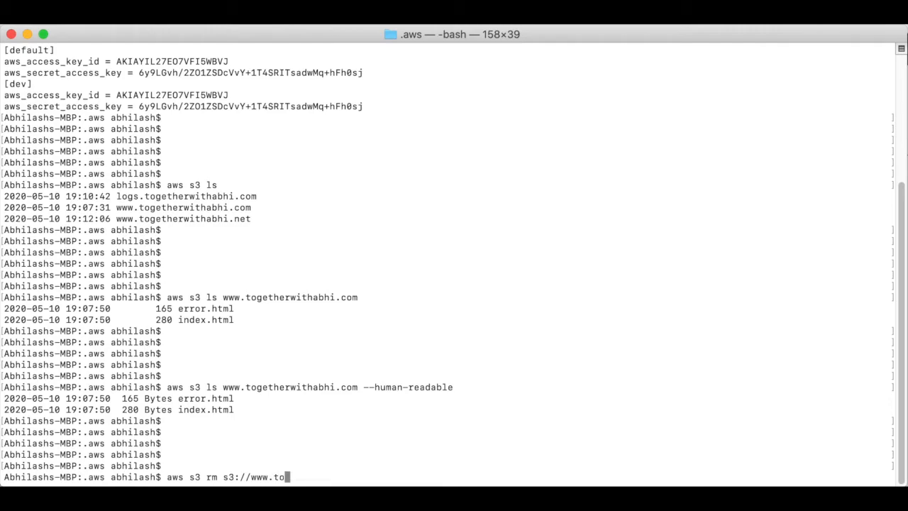
{"action": "type", "text": "getherwithabh"}
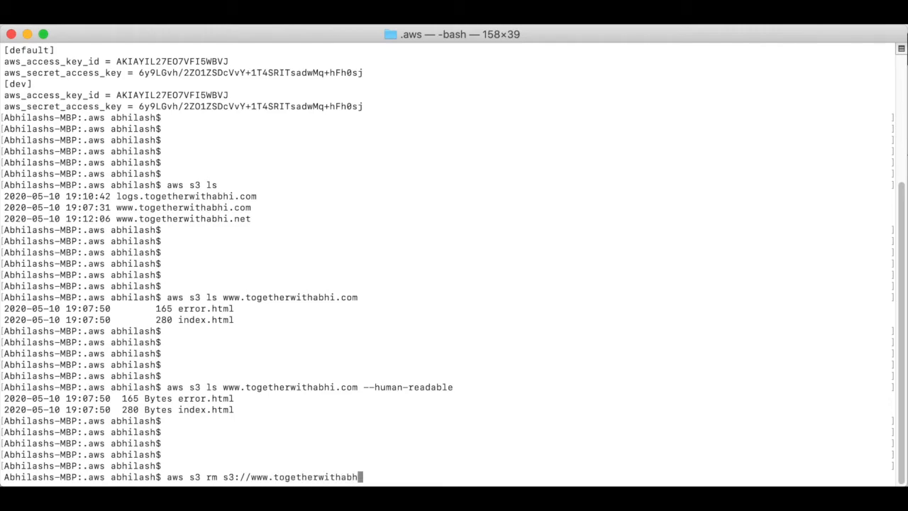
{"action": "type", "text": "i.com/error.html"}
{"action": "key", "text": "Return"}
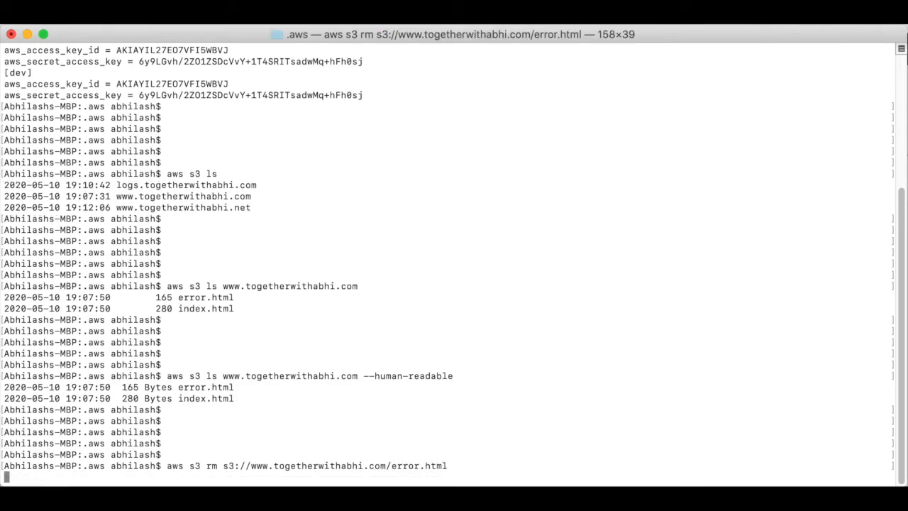
{"action": "key", "text": "Return"}
{"action": "key", "text": "Return"}
{"action": "key", "text": "Return"}
{"action": "key", "text": "Return"}
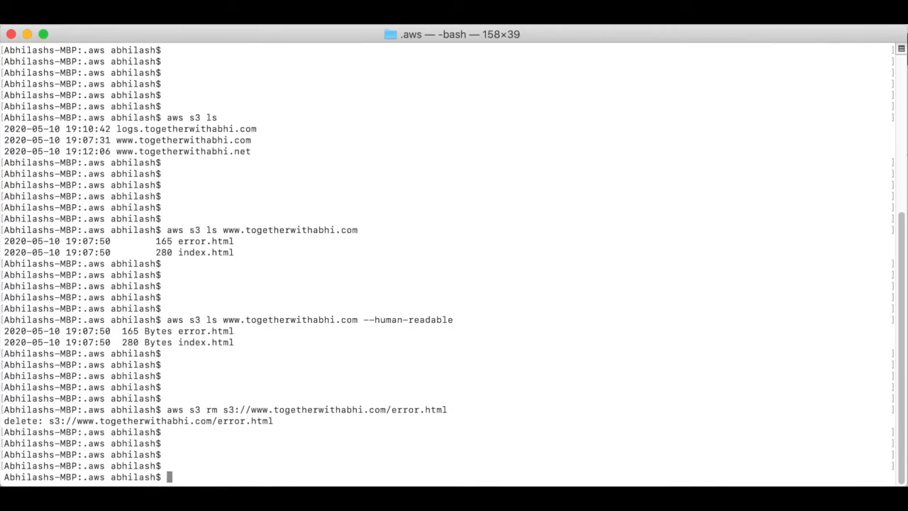
{"action": "key", "text": "Up"}
{"action": "key", "text": "BackSpace"}
{"action": "key", "text": "BackSpace"}
{"action": "key", "text": "BackSpace"}
{"action": "key", "text": "BackSpace"}
{"action": "key", "text": "BackSpace"}
{"action": "key", "text": "BackSpace"}
{"action": "key", "text": "BackSpace"}
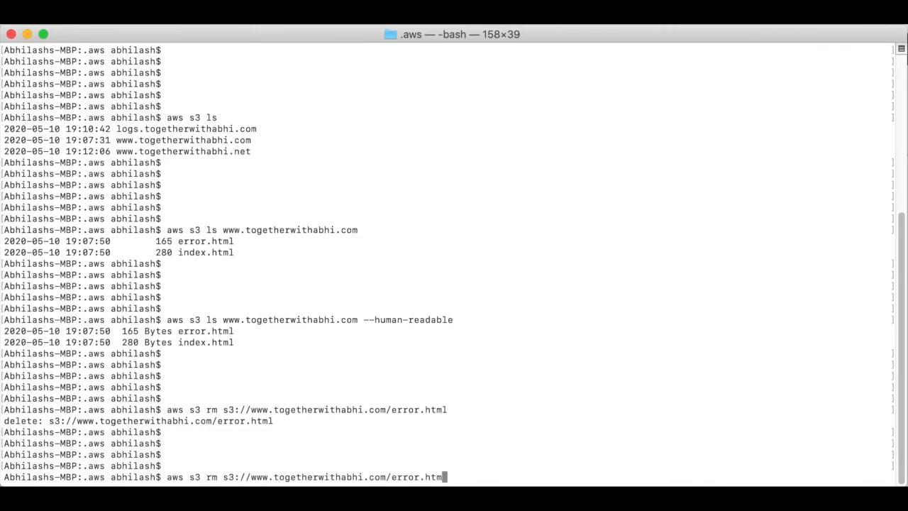
{"action": "key", "text": "BackSpace"}
{"action": "key", "text": "BackSpace"}
{"action": "key", "text": "BackSpace"}
{"action": "key", "text": "BackSpace"}
{"action": "type", "text": "--recursive"}
{"action": "key", "text": "Return"}
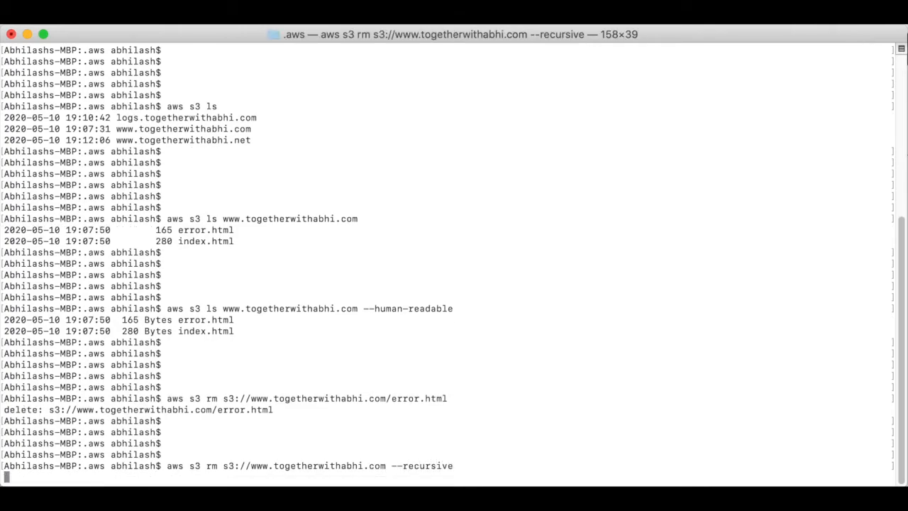
{"action": "key", "text": "Return"}
{"action": "key", "text": "Return"}
{"action": "key", "text": "Return"}
{"action": "key", "text": "Return"}
{"action": "key", "text": "Return"}
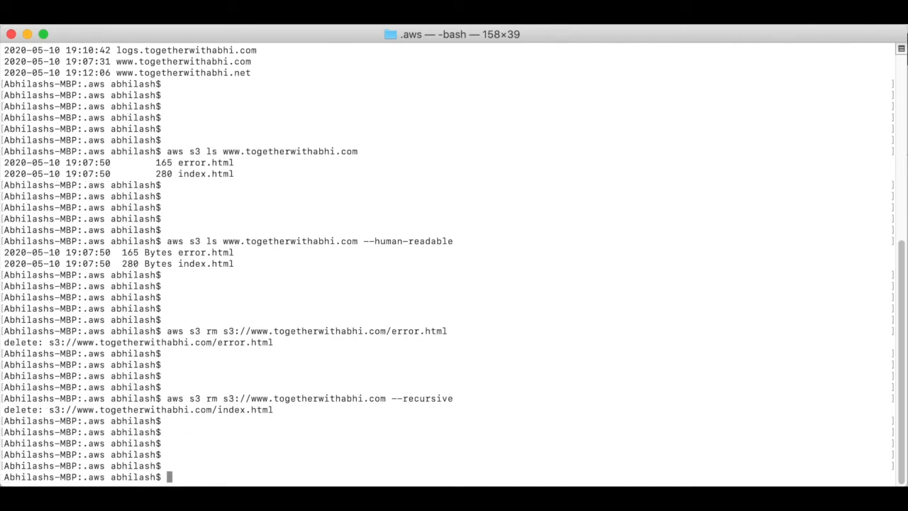
{"action": "key", "text": "Up"}
{"action": "key", "text": "Up"}
{"action": "key", "text": "Up"}
{"action": "key", "text": "Up"}
{"action": "key", "text": "Up"}
{"action": "key", "text": "Down"}
{"action": "key", "text": "Return"}
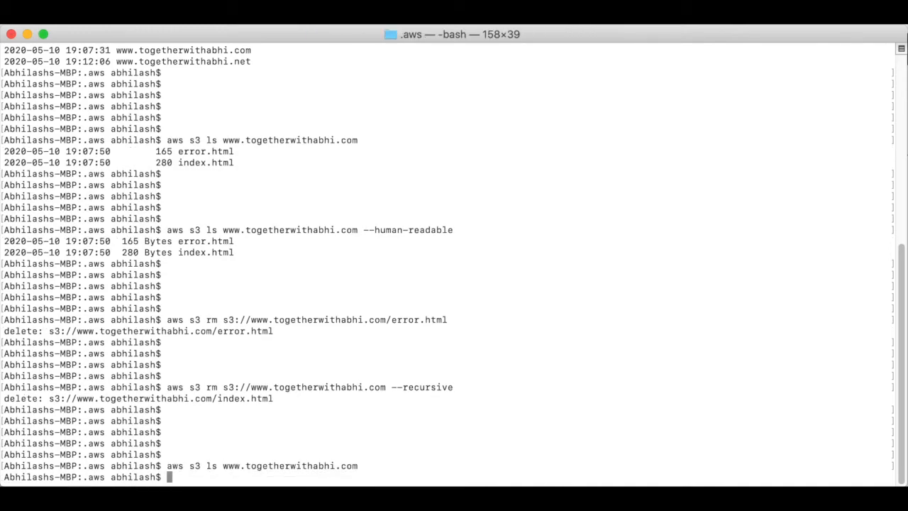
{"action": "key", "text": "Return"}
{"action": "key", "text": "Return"}
{"action": "key", "text": "Return"}
{"action": "key", "text": "Return"}
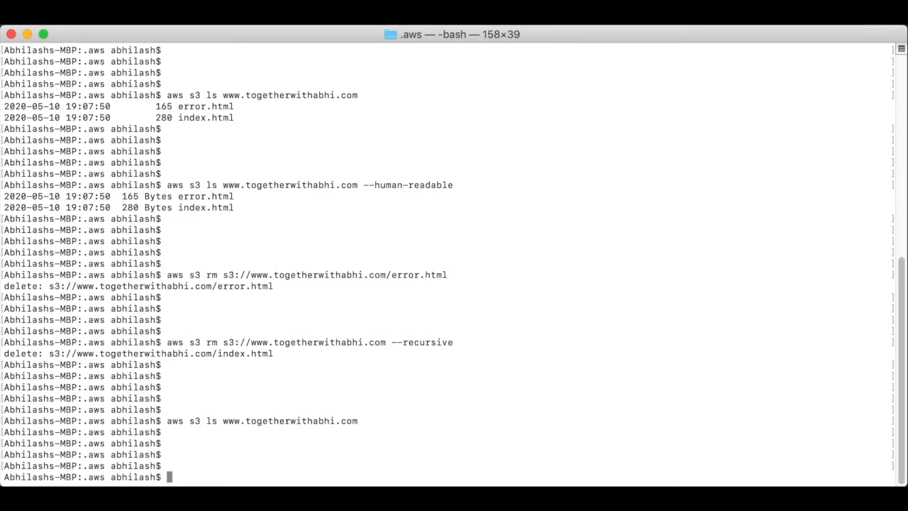
{"action": "type", "text": "aws s3api delete-bucket --bucket  www.togetherwithabhi.com --region ap-south-1"}
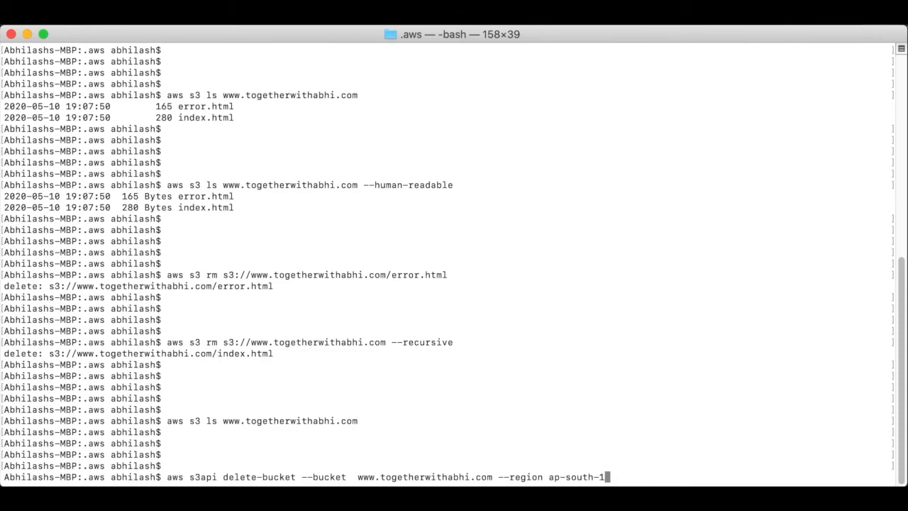
{"action": "key", "text": "Return"}
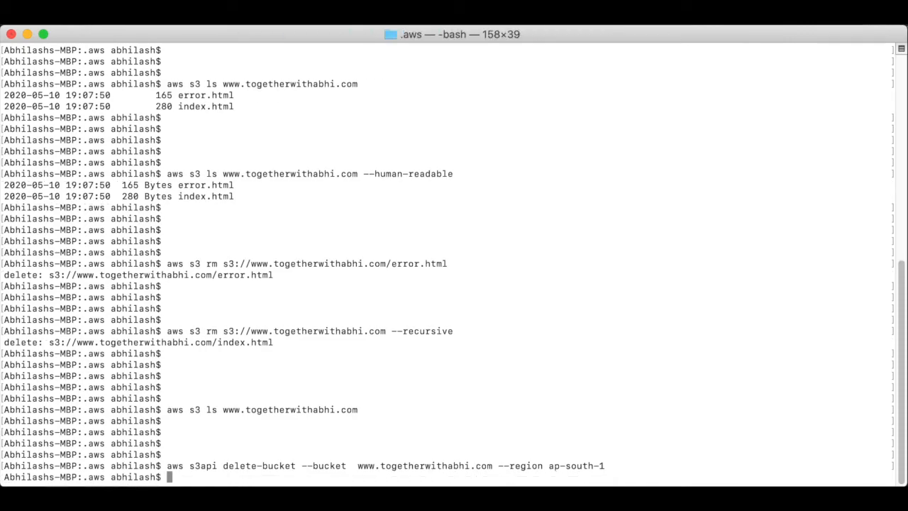
{"action": "key", "text": "Return"}
{"action": "key", "text": "Return"}
{"action": "key", "text": "Return"}
{"action": "key", "text": "Return"}
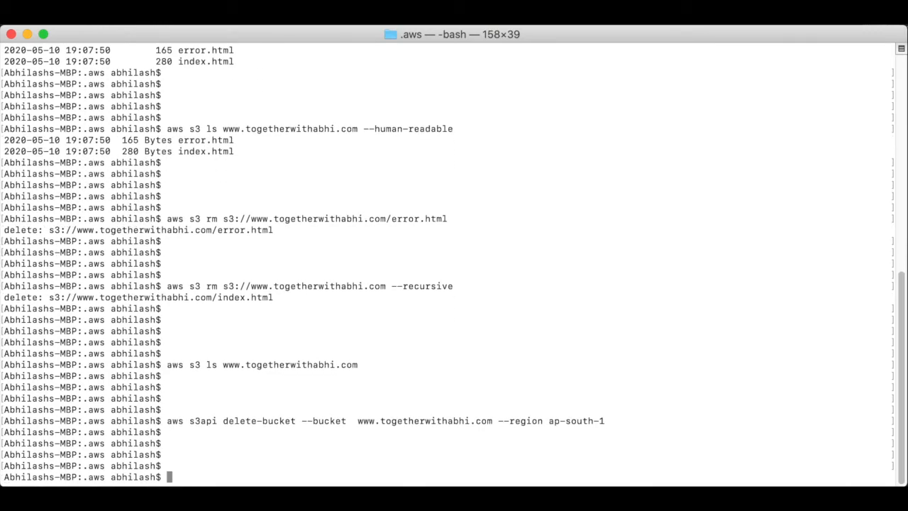
{"action": "type", "text": "aws s3 ls"}
{"action": "key", "text": "Return"}
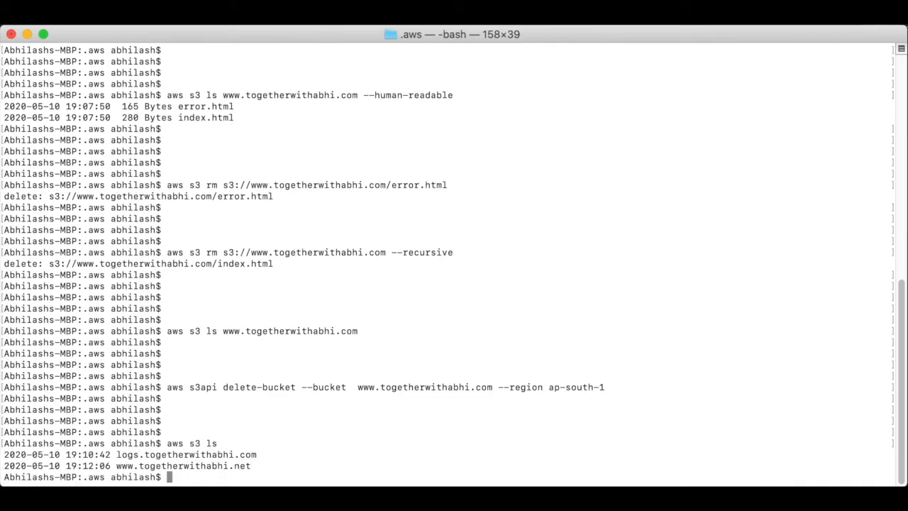
{"action": "key", "text": "Return"}
{"action": "key", "text": "Return"}
{"action": "key", "text": "Return"}
{"action": "key", "text": "Return"}
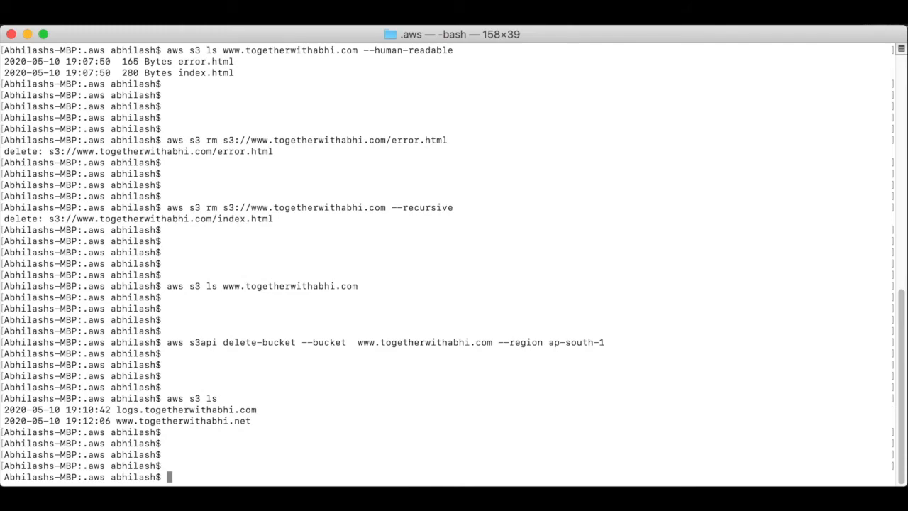
Step: Delete the logs.togetherwithabhi.com bucket with --region ap-south-1
{"action": "key", "text": "Up"}
{"action": "key", "text": "Up"}
{"action": "key", "text": "BackSpace"}
{"action": "key", "text": "BackSpace"}
{"action": "key", "text": "BackSpace"}
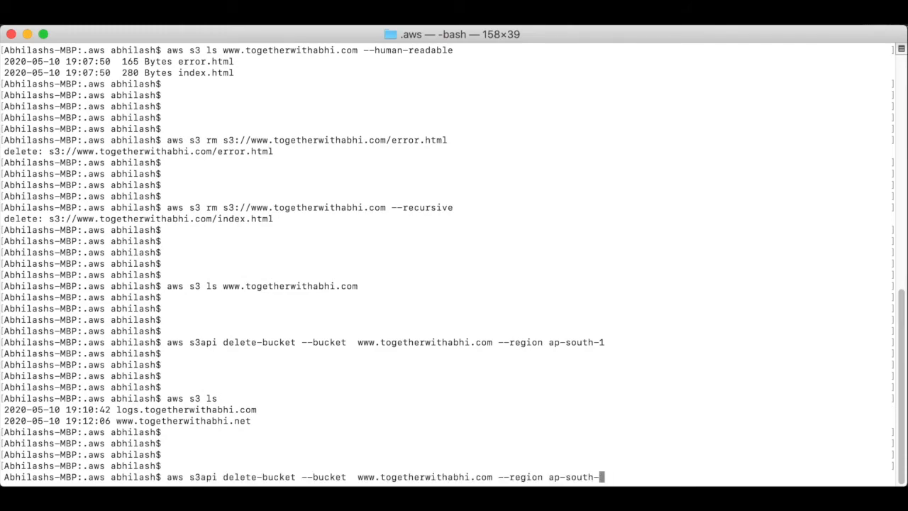
{"action": "key", "text": "BackSpace"}
{"action": "key", "text": "BackSpace"}
{"action": "key", "text": "BackSpace"}
{"action": "key", "text": "BackSpace"}
{"action": "key", "text": "BackSpace"}
{"action": "key", "text": "BackSpace"}
{"action": "key", "text": "BackSpace"}
{"action": "key", "text": "BackSpace"}
{"action": "key", "text": "BackSpace"}
{"action": "key", "text": "BackSpace"}
{"action": "key", "text": "BackSpace"}
{"action": "key", "text": "BackSpace"}
{"action": "key", "text": "BackSpace"}
{"action": "key", "text": "BackSpace"}
{"action": "key", "text": "BackSpace"}
{"action": "key", "text": "BackSpace"}
{"action": "key", "text": "BackSpace"}
{"action": "key", "text": "BackSpace"}
{"action": "key", "text": "BackSpace"}
{"action": "key", "text": "BackSpace"}
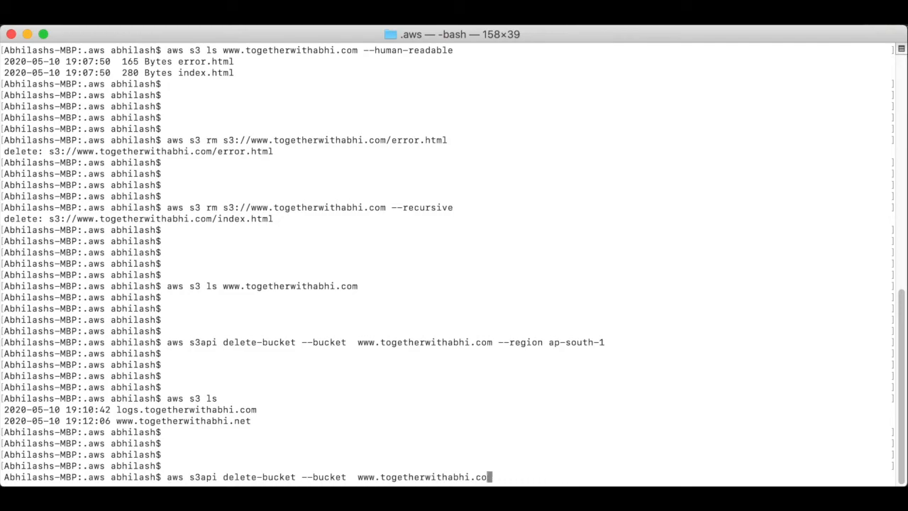
{"action": "key", "text": "BackSpace"}
{"action": "key", "text": "BackSpace"}
{"action": "key", "text": "BackSpace"}
{"action": "key", "text": "BackSpace"}
{"action": "key", "text": "BackSpace"}
{"action": "key", "text": "BackSpace"}
{"action": "key", "text": "BackSpace"}
{"action": "key", "text": "BackSpace"}
{"action": "key", "text": "BackSpace"}
{"action": "key", "text": "BackSpace"}
{"action": "key", "text": "BackSpace"}
{"action": "key", "text": "BackSpace"}
{"action": "key", "text": "BackSpace"}
{"action": "key", "text": "BackSpace"}
{"action": "key", "text": "BackSpace"}
{"action": "key", "text": "BackSpace"}
{"action": "key", "text": "BackSpace"}
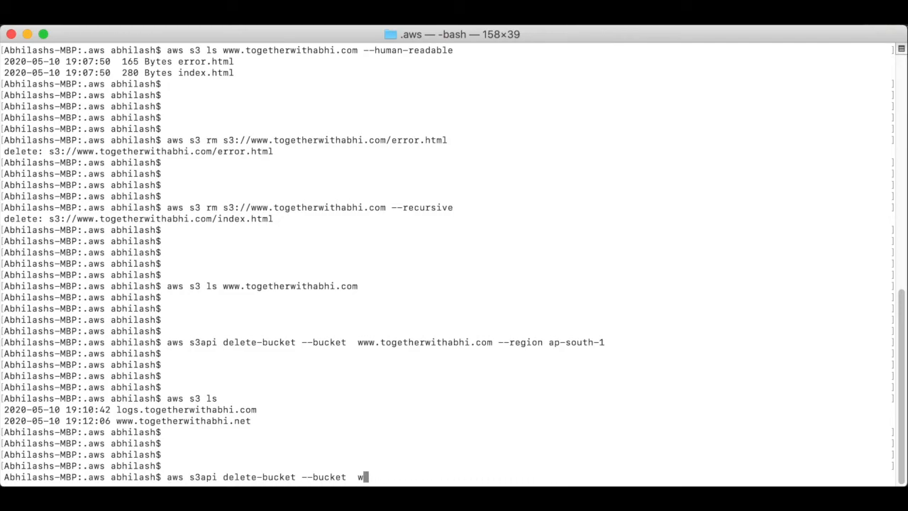
{"action": "type", "text": "logs.to"}
{"action": "type", "text": "getherwithab"}
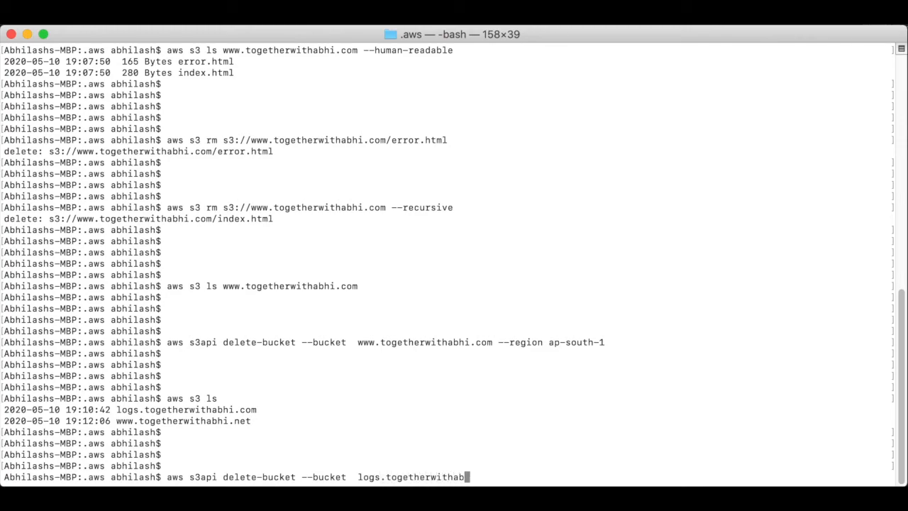
{"action": "type", "text": "hi.com --region"}
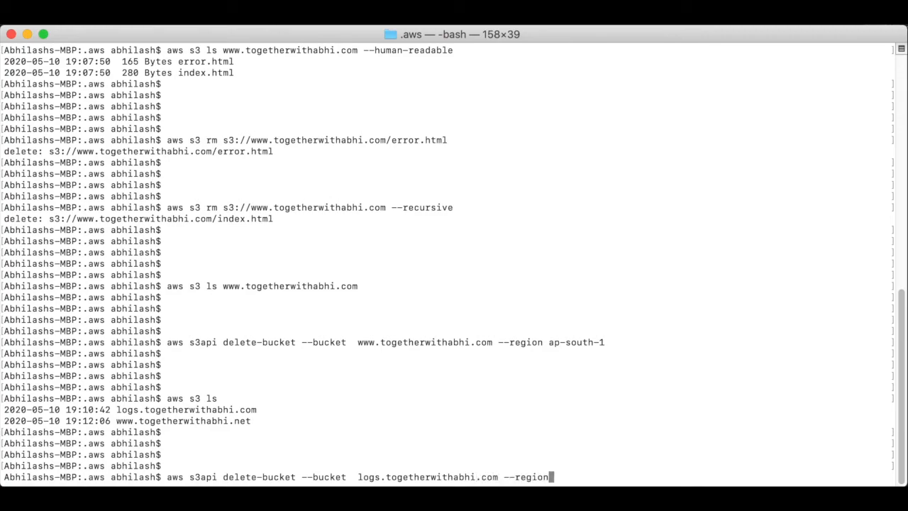
{"action": "type", "text": " ap-south-1"}
{"action": "key", "text": "Return"}
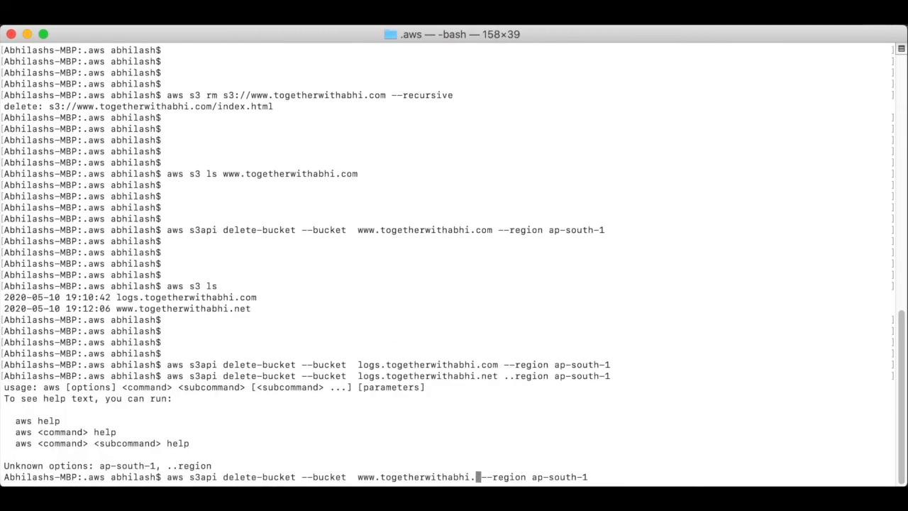
{"action": "type", "text": "net --region ap-south-1"}
{"action": "key", "text": "Return"}
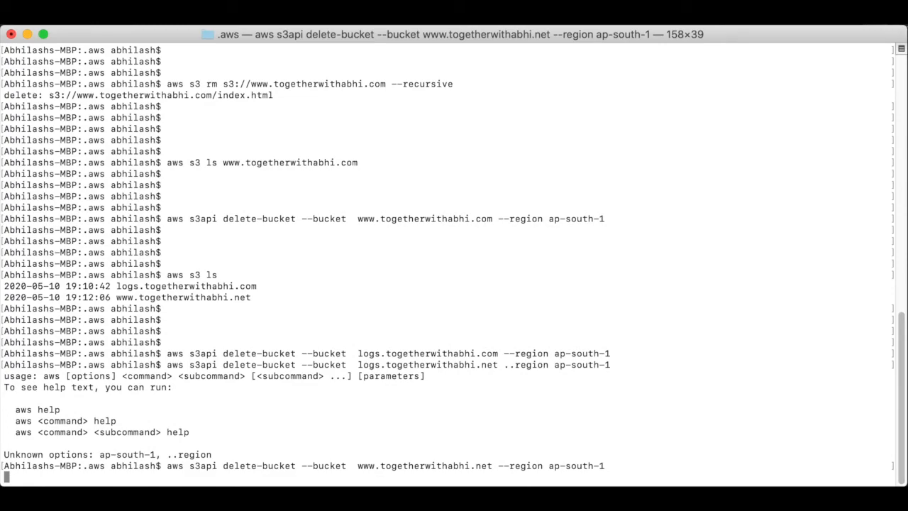
{"action": "key", "text": "Return"}
{"action": "key", "text": "Return"}
{"action": "key", "text": "Return"}
{"action": "type", "text": "aws "}
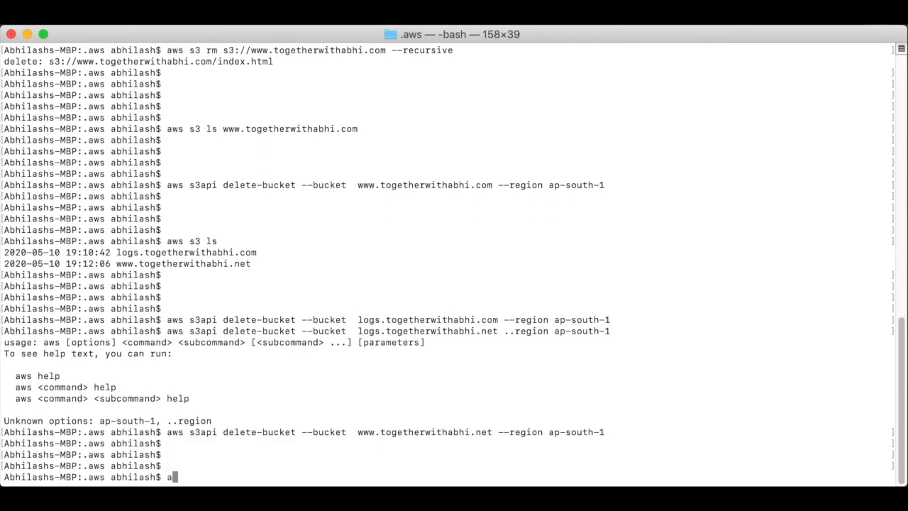
{"action": "type", "text": "s3 ls"}
{"action": "key", "text": "Return"}
{"action": "key", "text": "Return"}
{"action": "key", "text": "Return"}
{"action": "key", "text": "Return"}
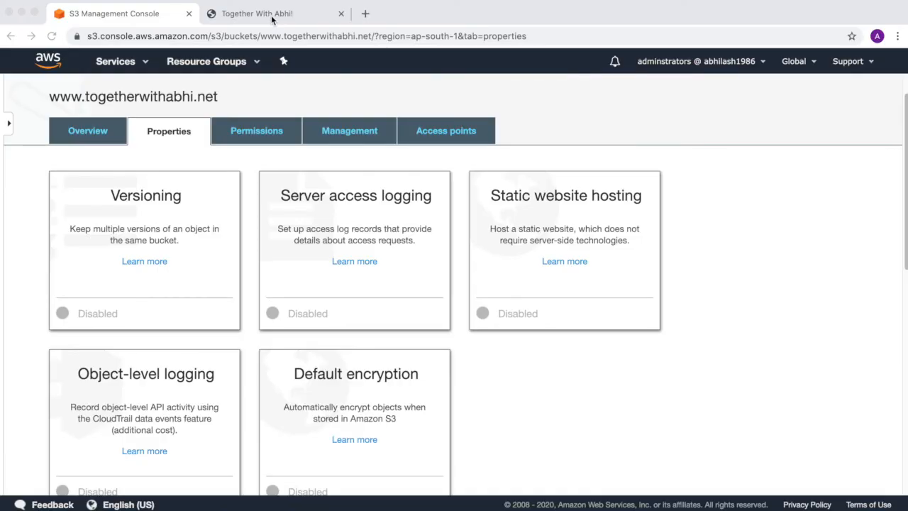
Step: Reload the website to see 404 NoSuchBucket, then return to the S3 bucket list showing Buckets (0)
{"action": "left_click", "coordinate": [272, 15]}
{"action": "left_click", "coordinate": [49, 37]}
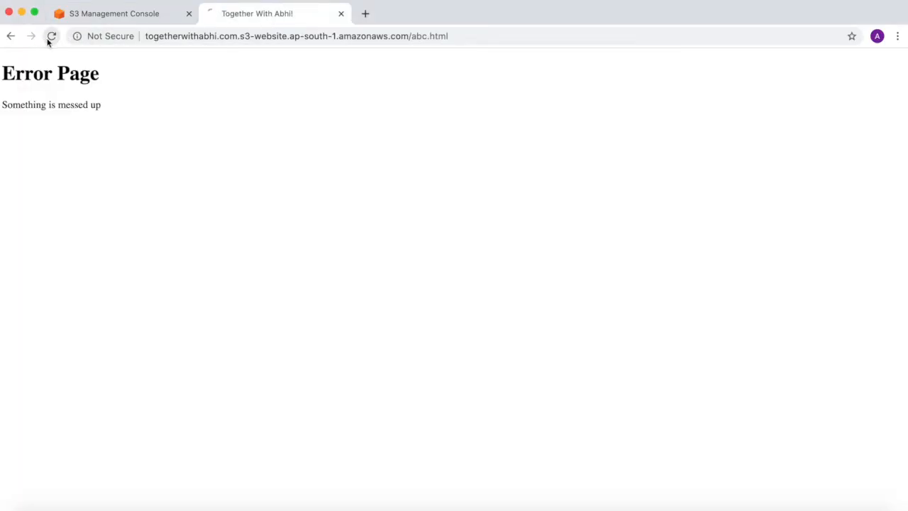
{"action": "left_click", "coordinate": [123, 15]}
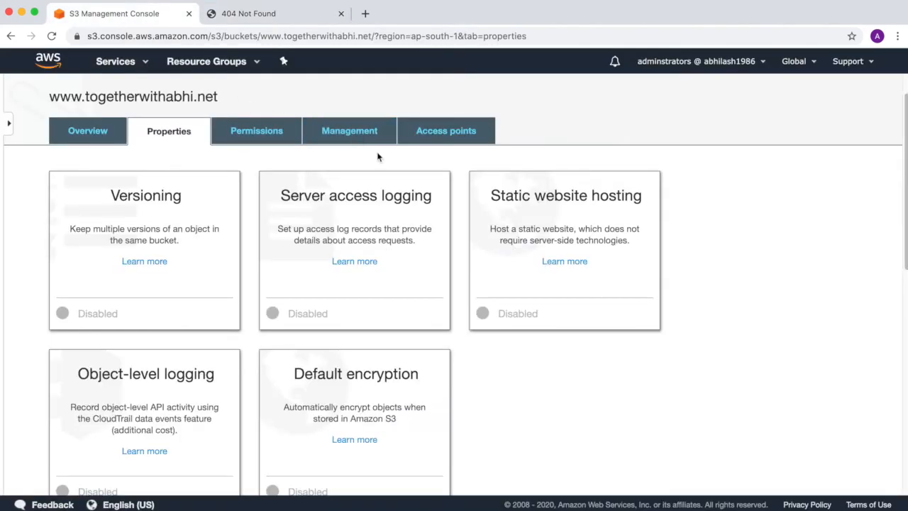
{"action": "left_click", "coordinate": [90, 132]}
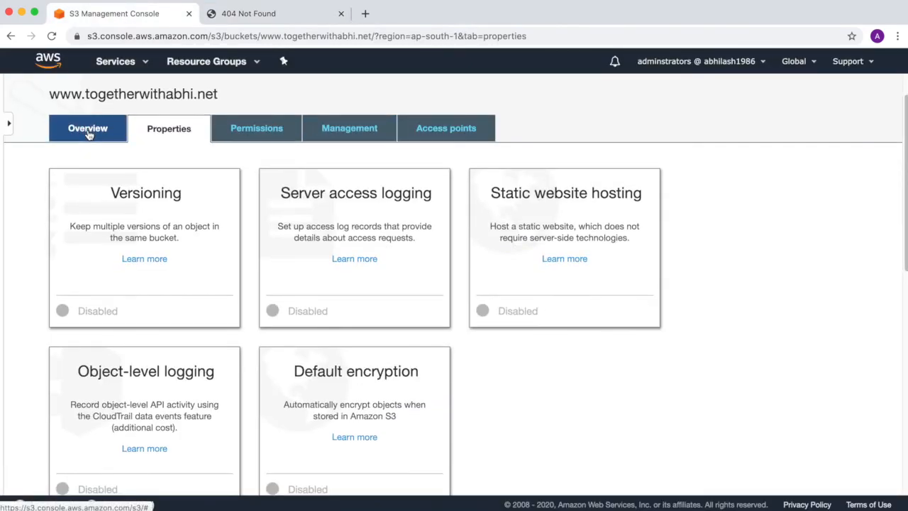
{"action": "left_click", "coordinate": [79, 98]}
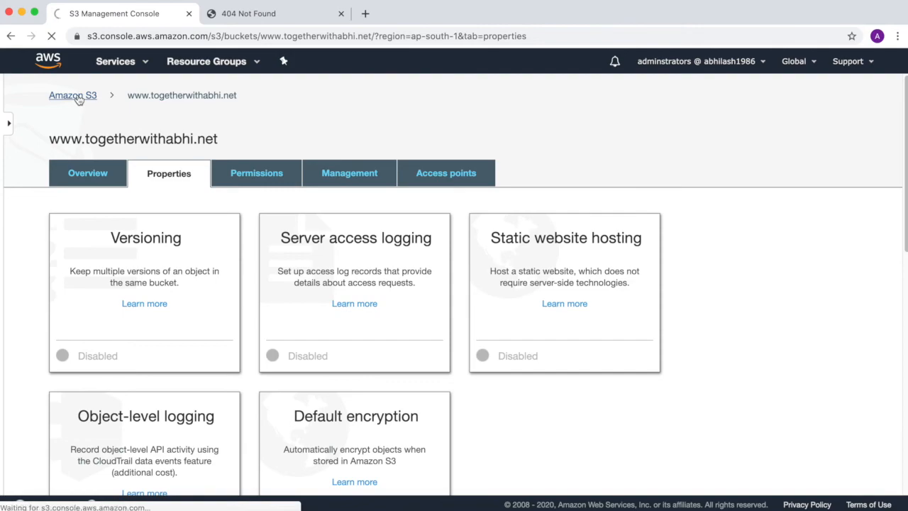